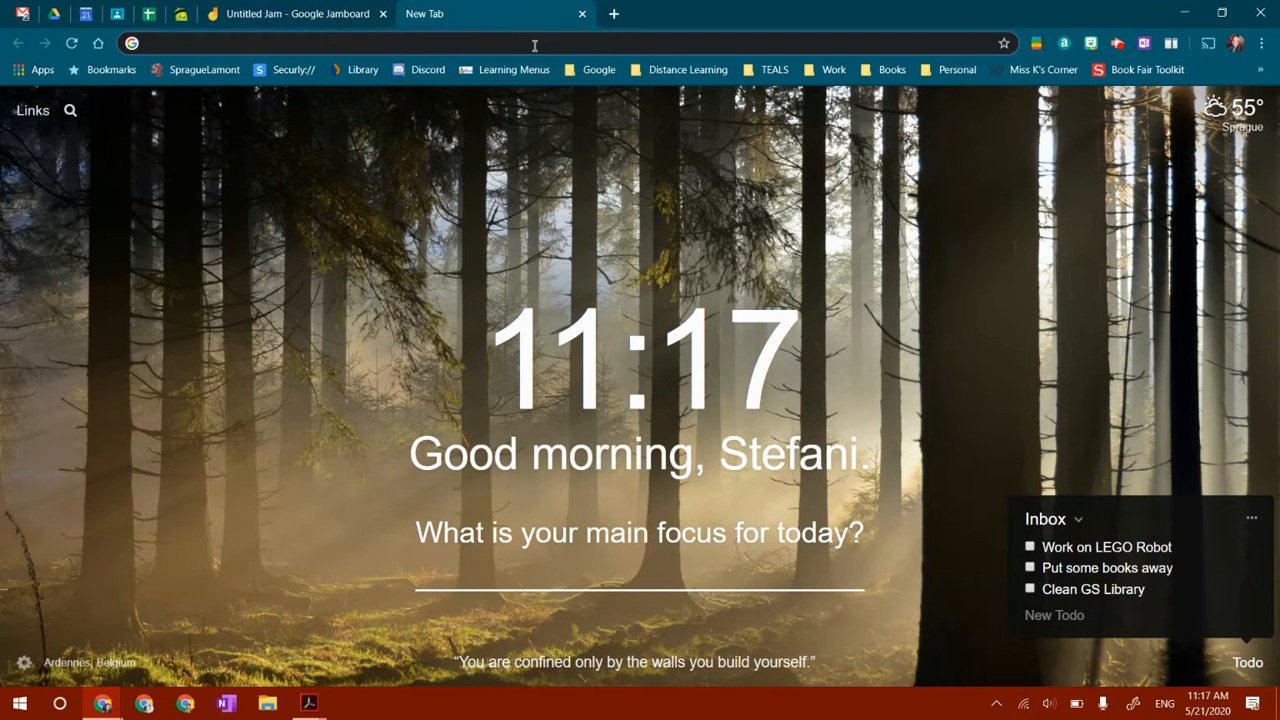
Open the Flipgrid educator My Grids page from the browser address bar
click(534, 45)
text(flip)
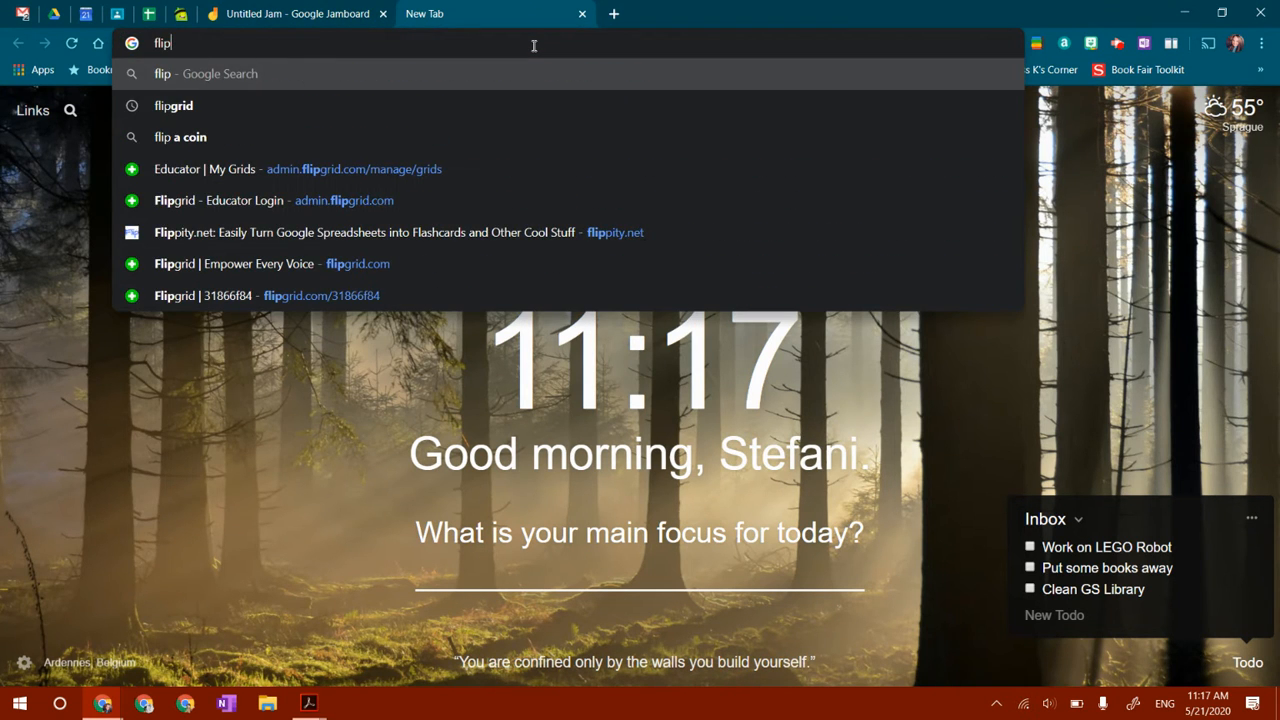
click(219, 172)
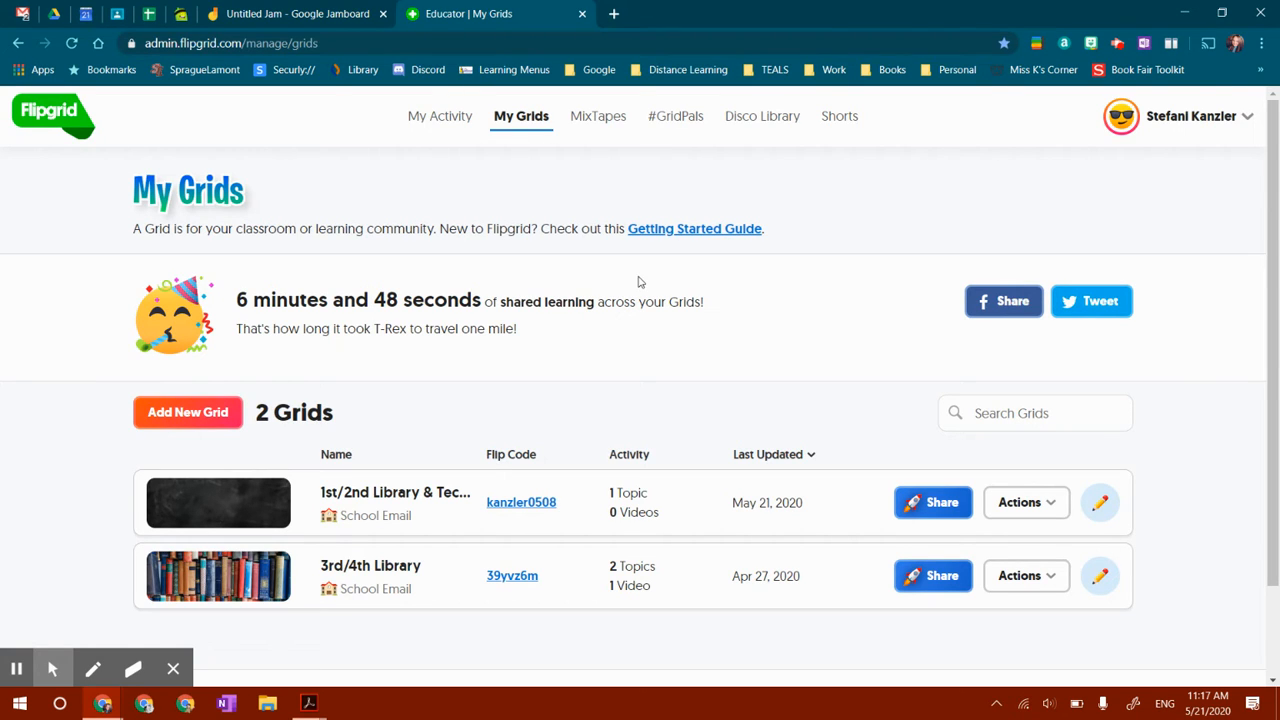
Start a new grid and name it Kindergarten Library & Tech Time
click(215, 412)
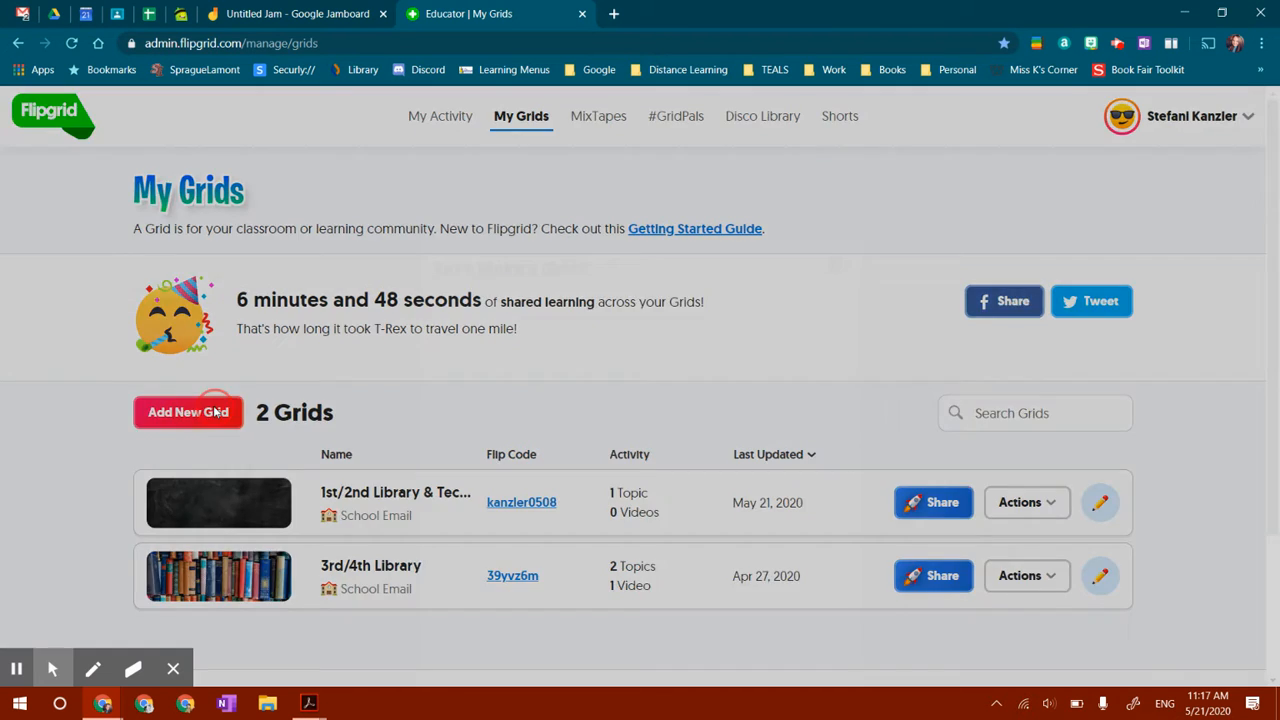
click(521, 276)
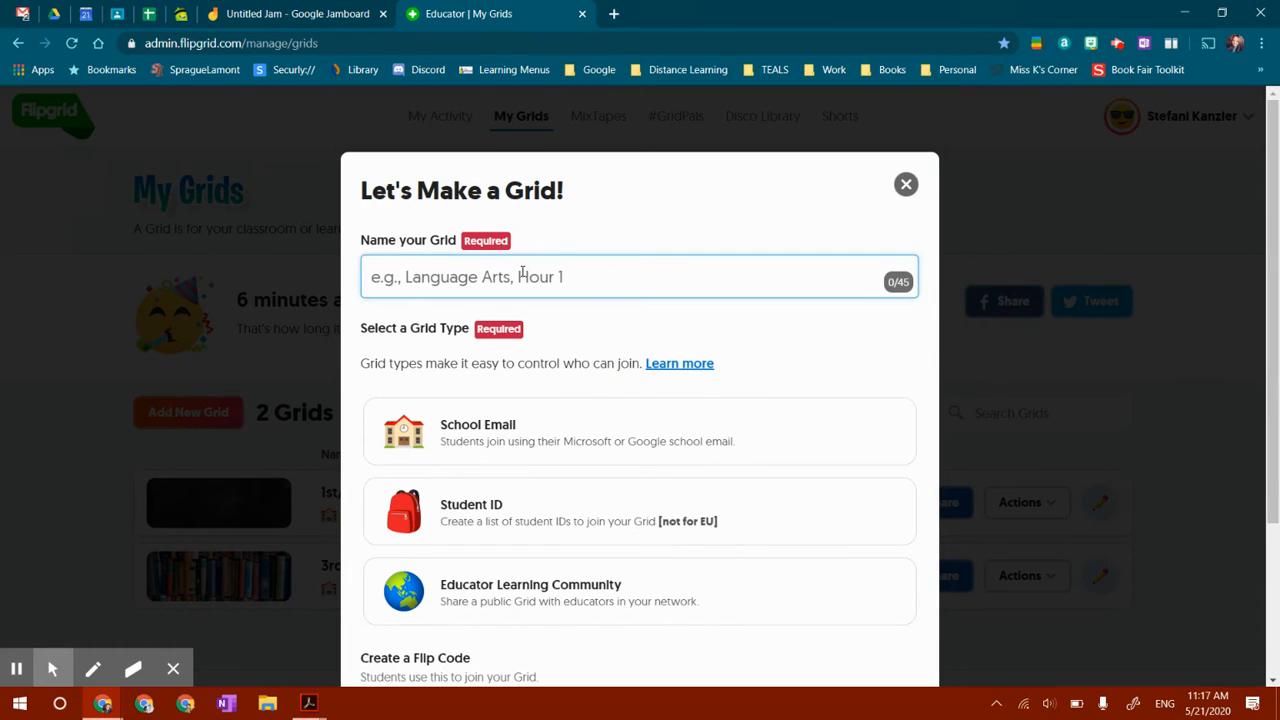
text(Kindergarte)
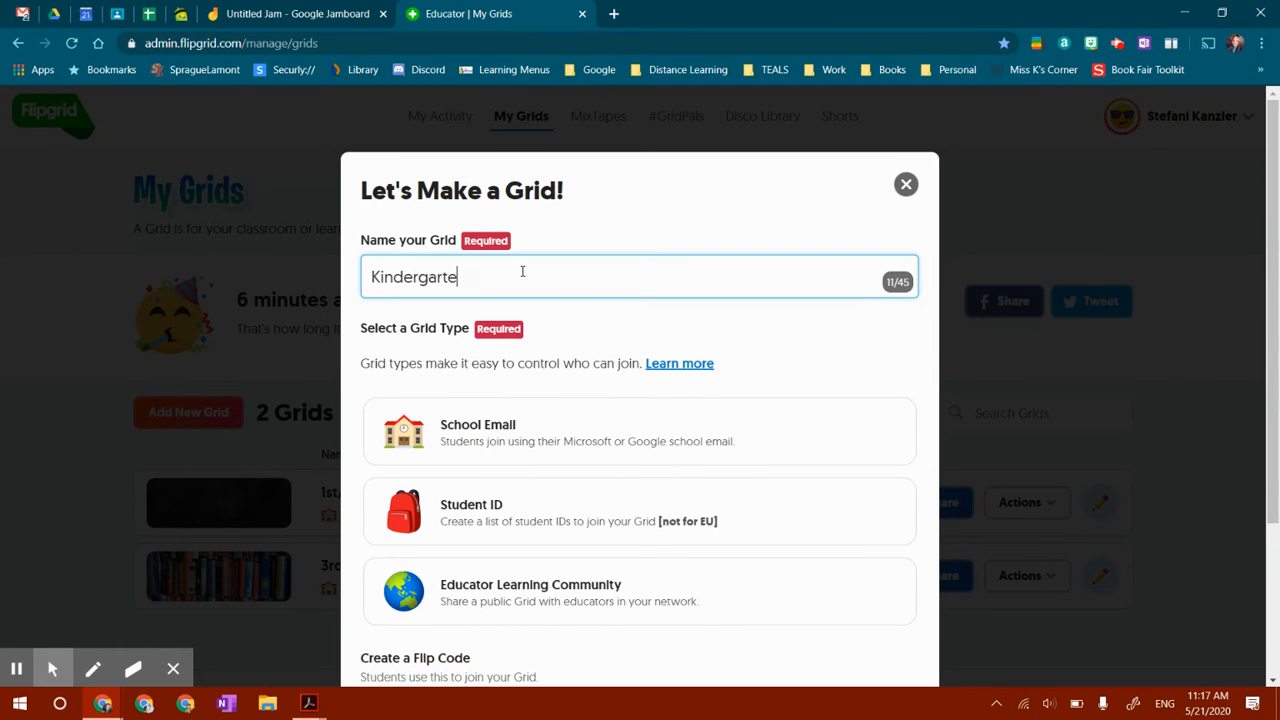
text(n Library & Tech Time)
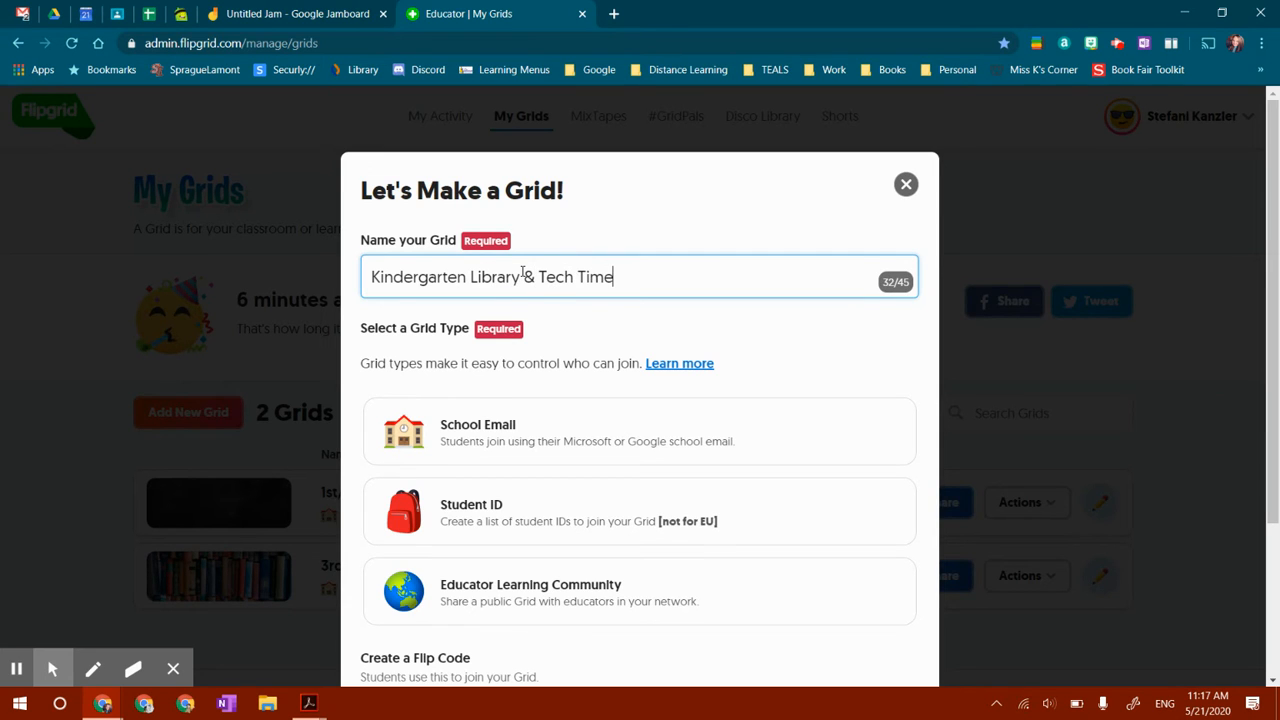
Choose School Email as the grid type and continue to the next page
click(467, 437)
scroll(466, 434, down, 2)
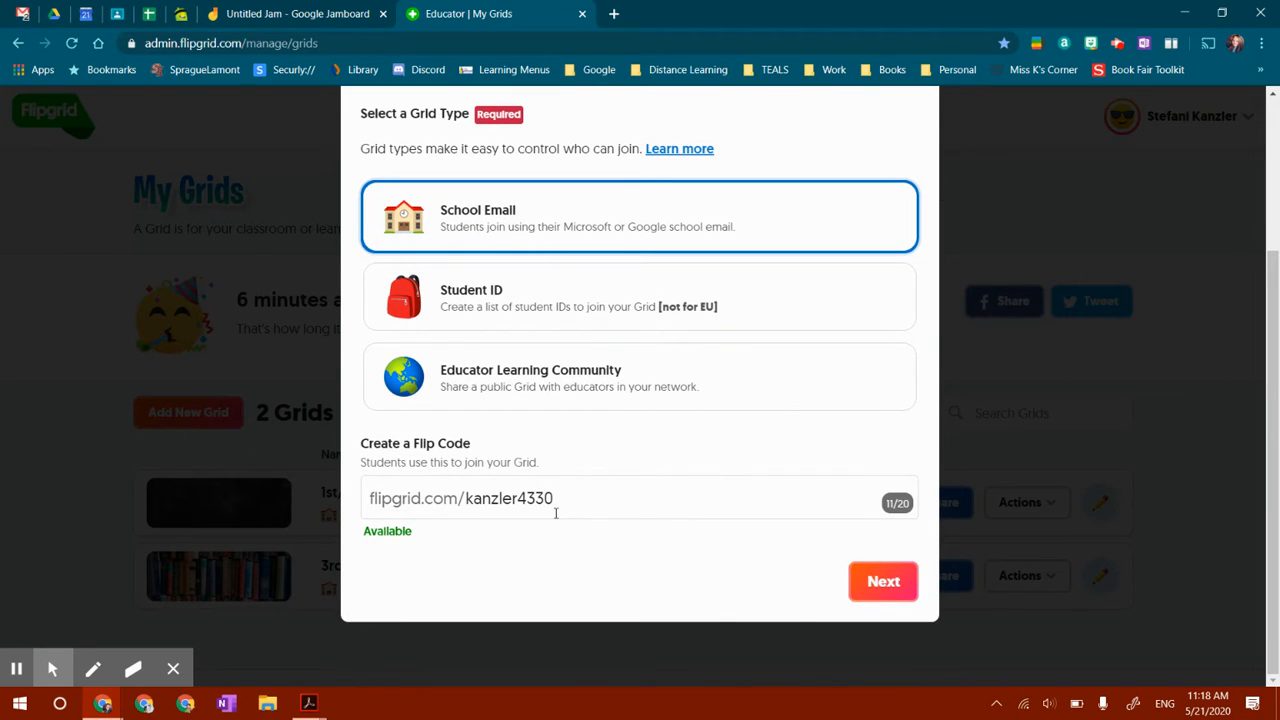
click(870, 583)
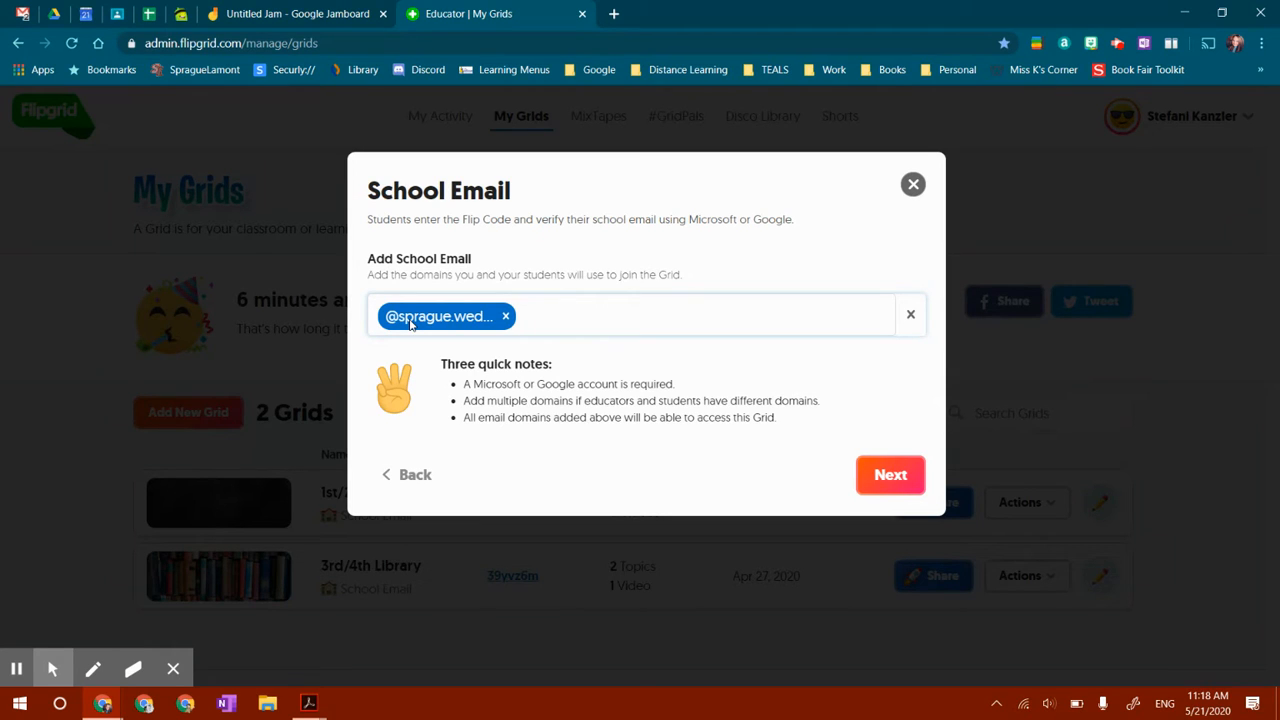
Add the spraguelamont.org school email domain to the grid and continue
click(587, 330)
text(@spraguela)
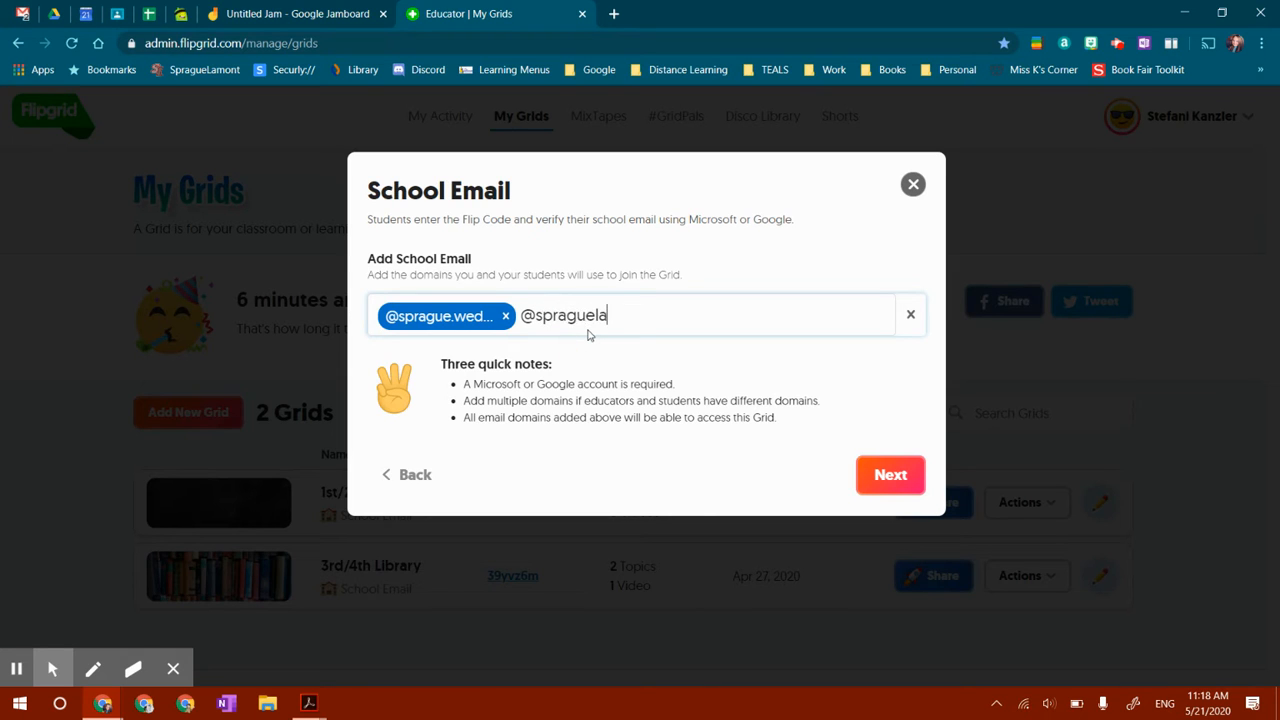
text(mont.org)
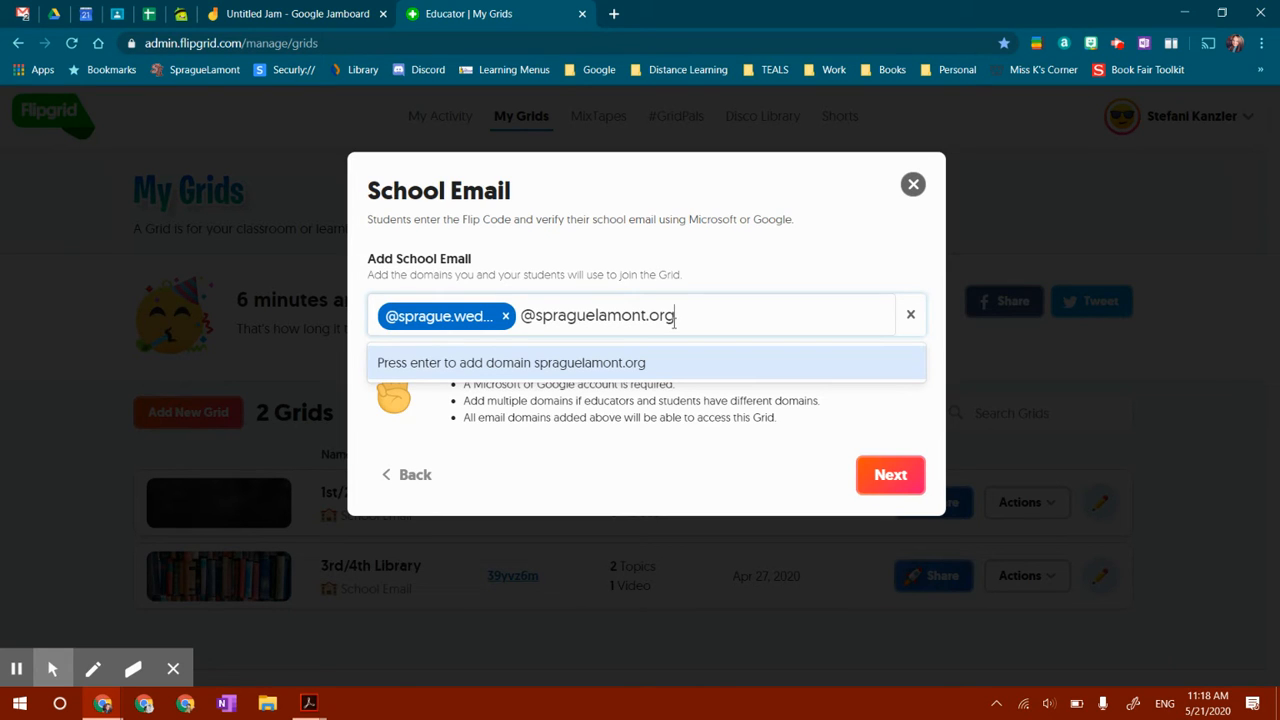
click(637, 362)
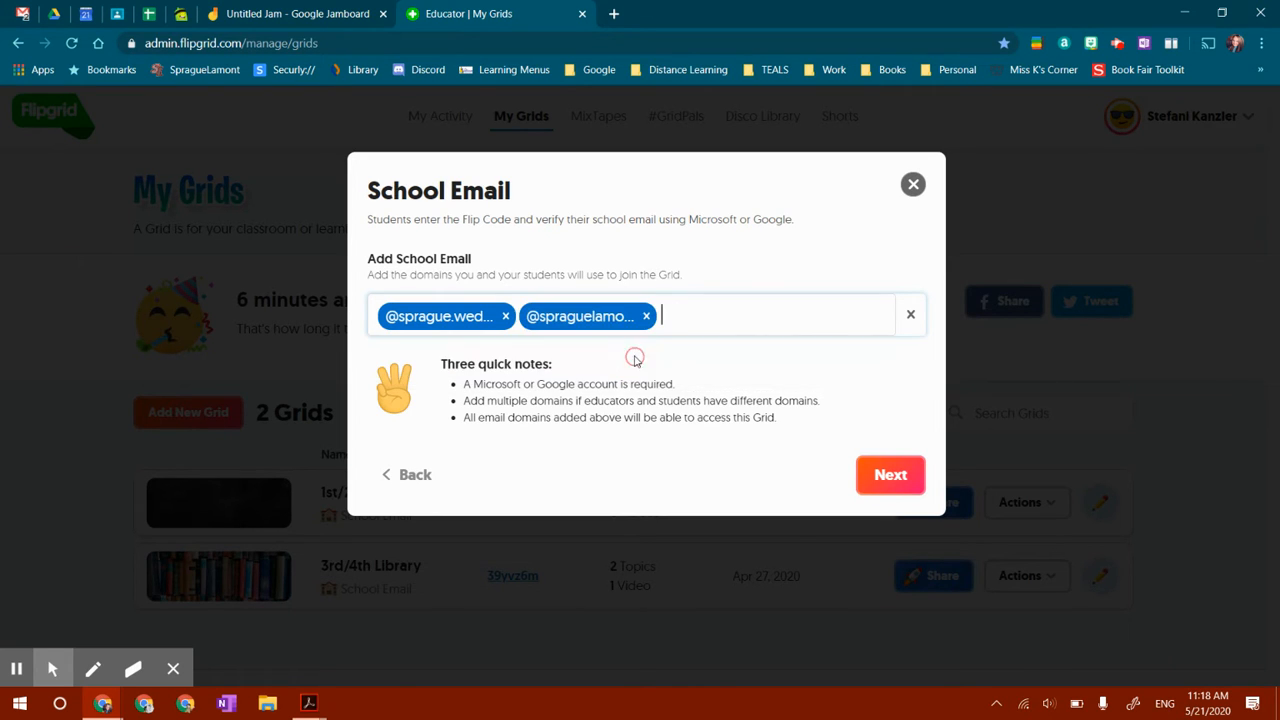
click(886, 480)
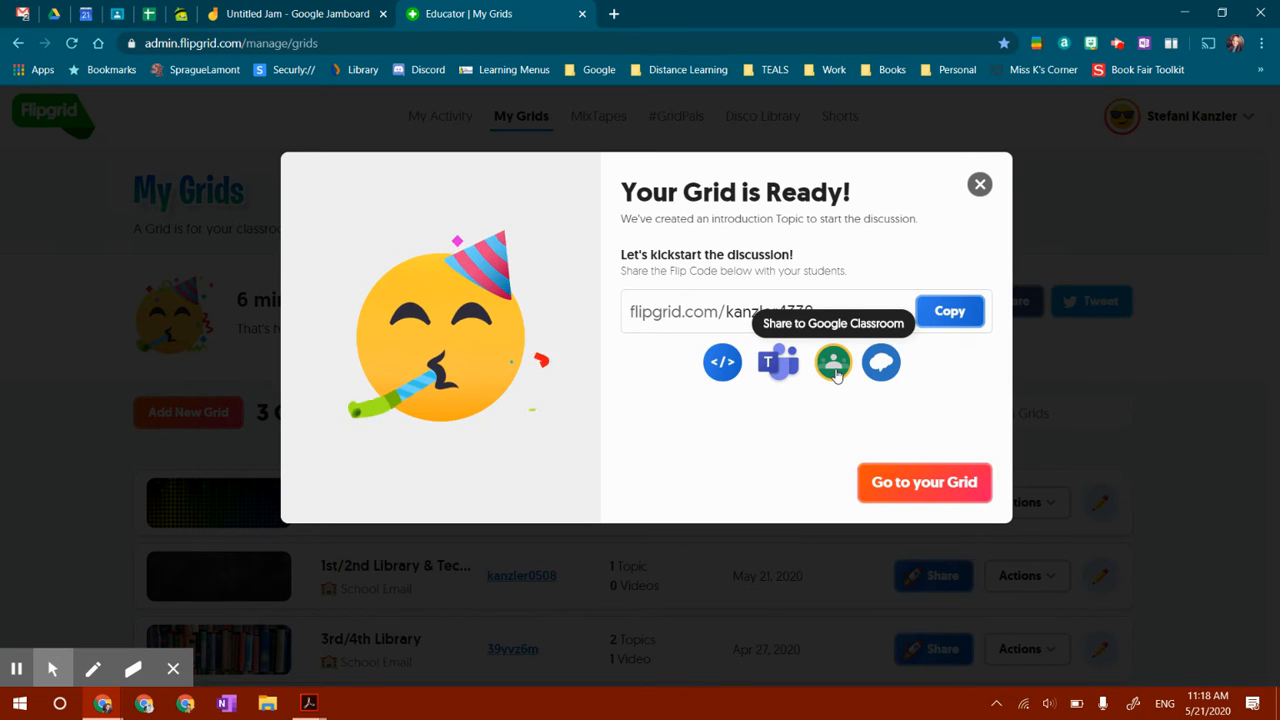
Go to the new grid's details page and review it
click(911, 484)
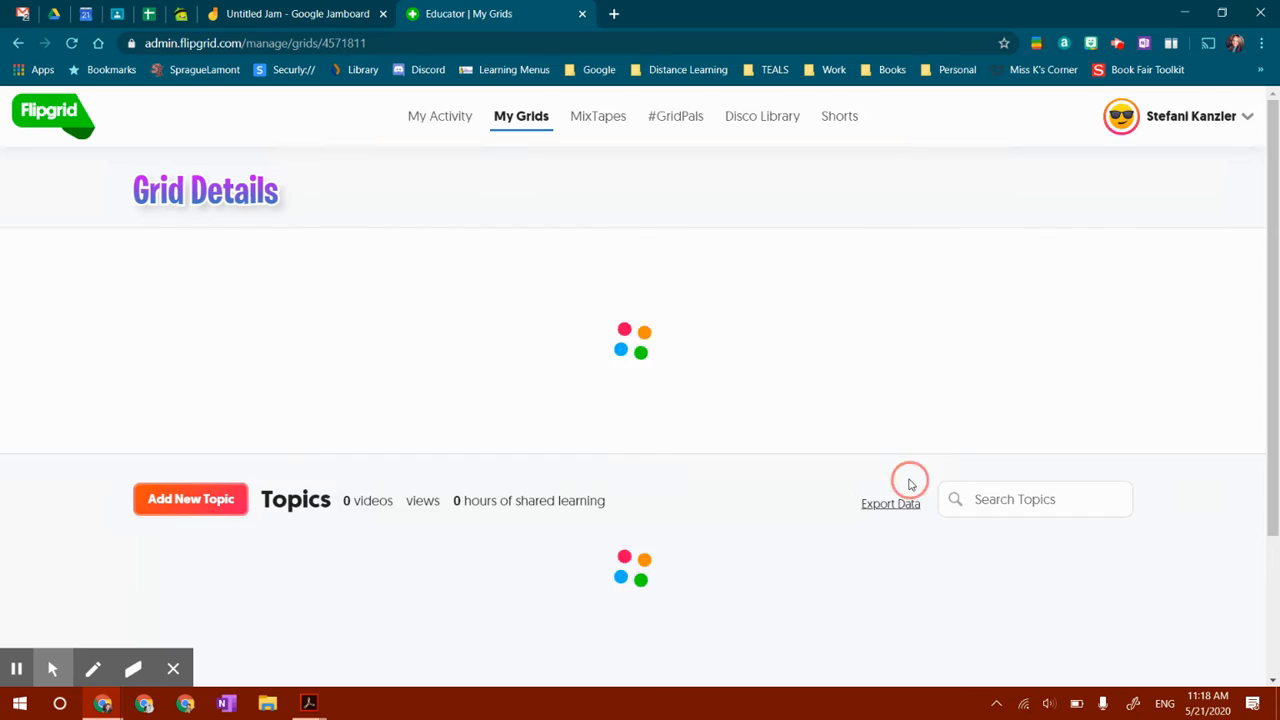
scroll(600, 516, down, 2)
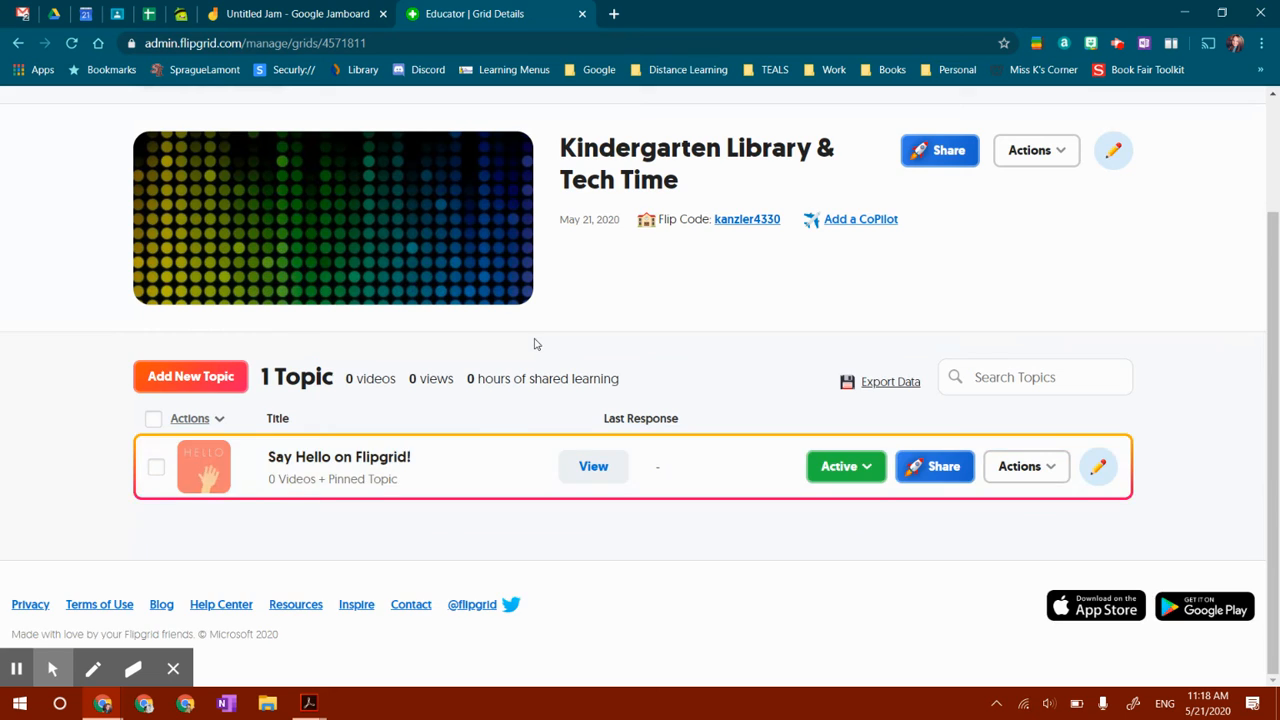
scroll(535, 343, up, 2)
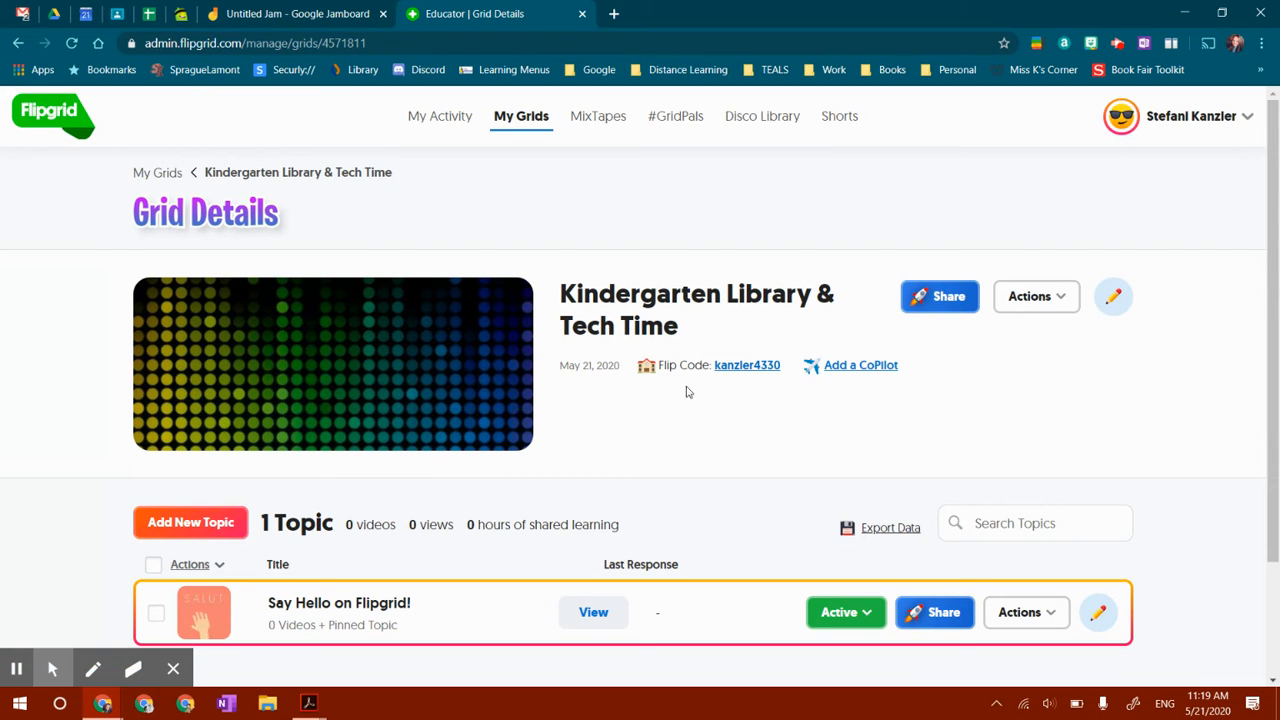
Open the grid's student view through its Flip Code and log in with the guest Google account
click(734, 368)
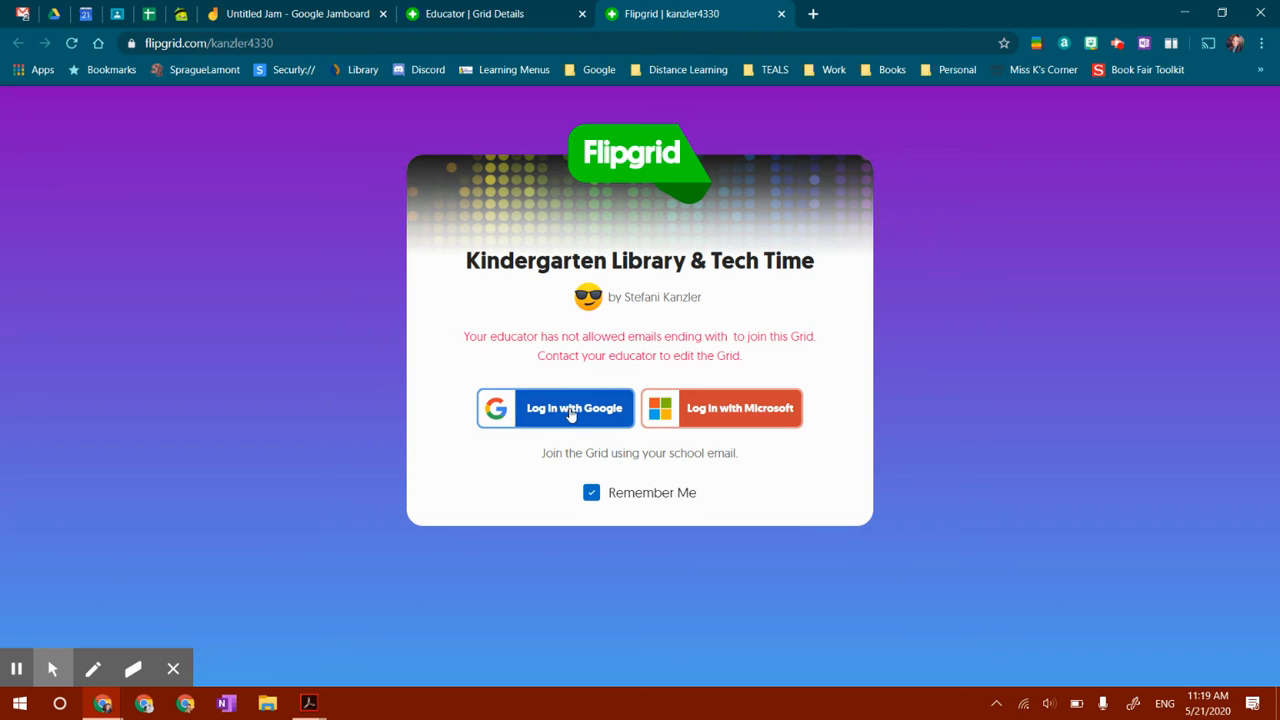
click(562, 405)
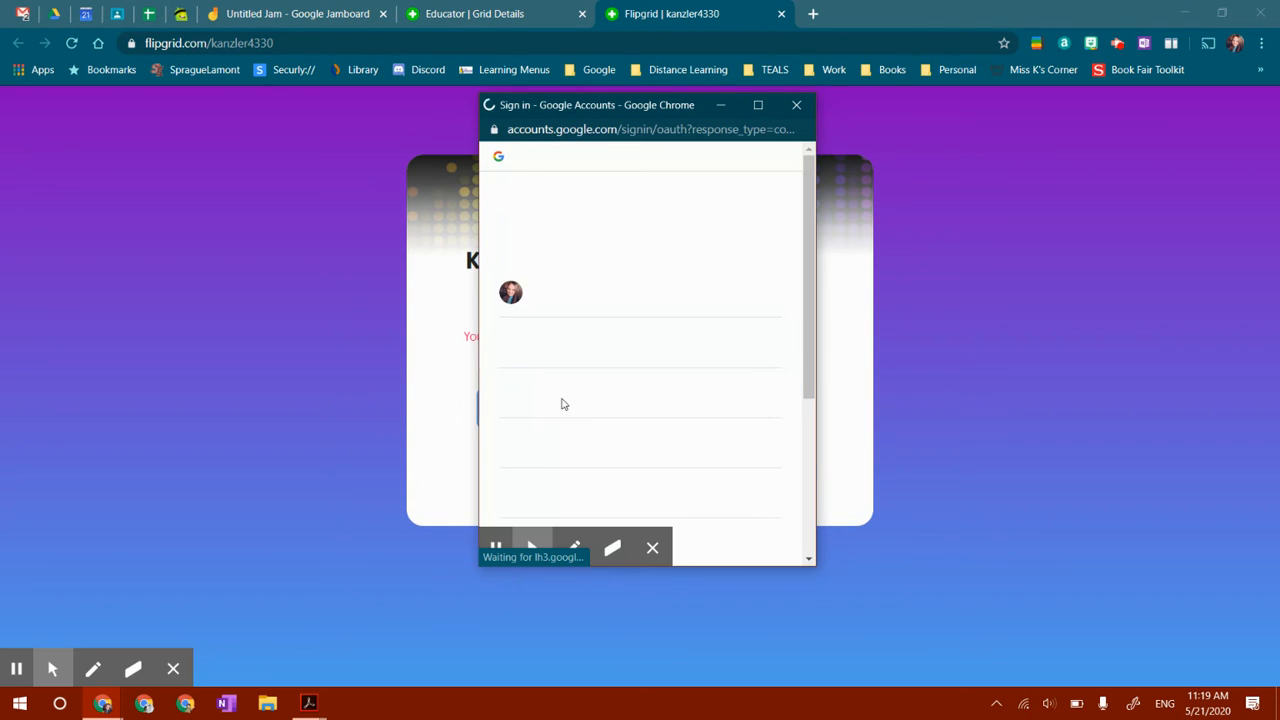
scroll(563, 403, down, 3)
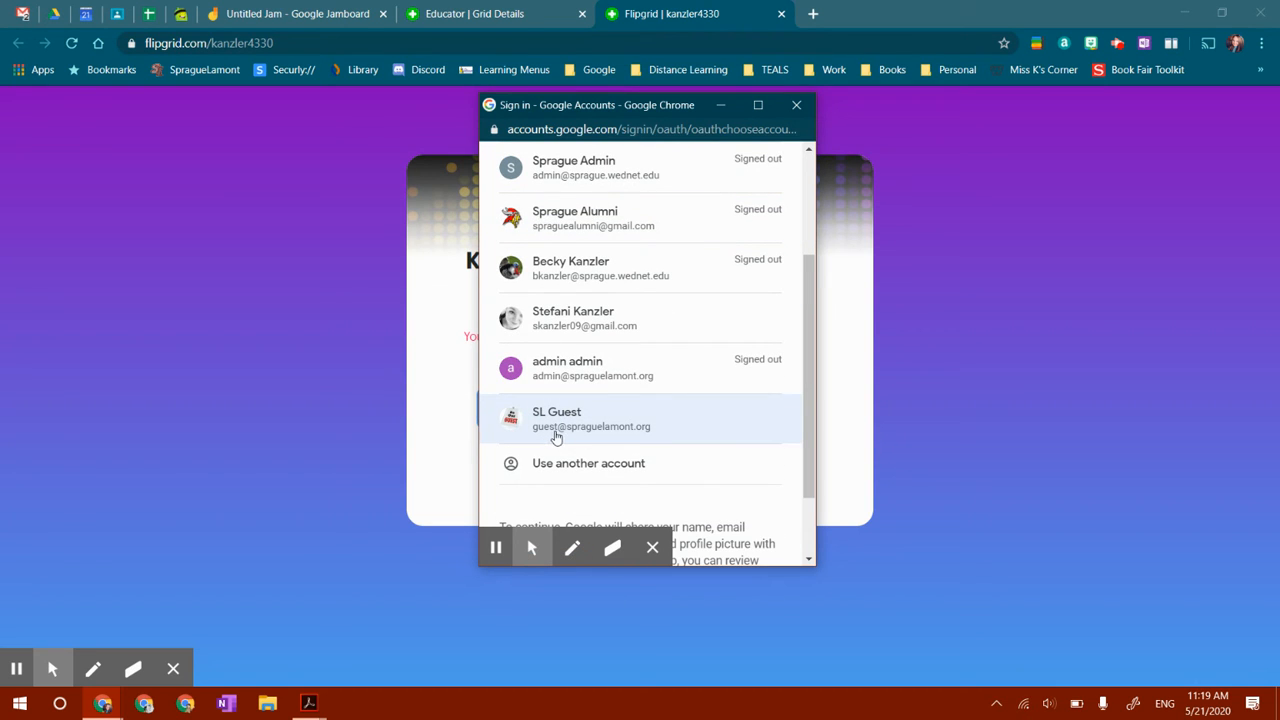
click(538, 421)
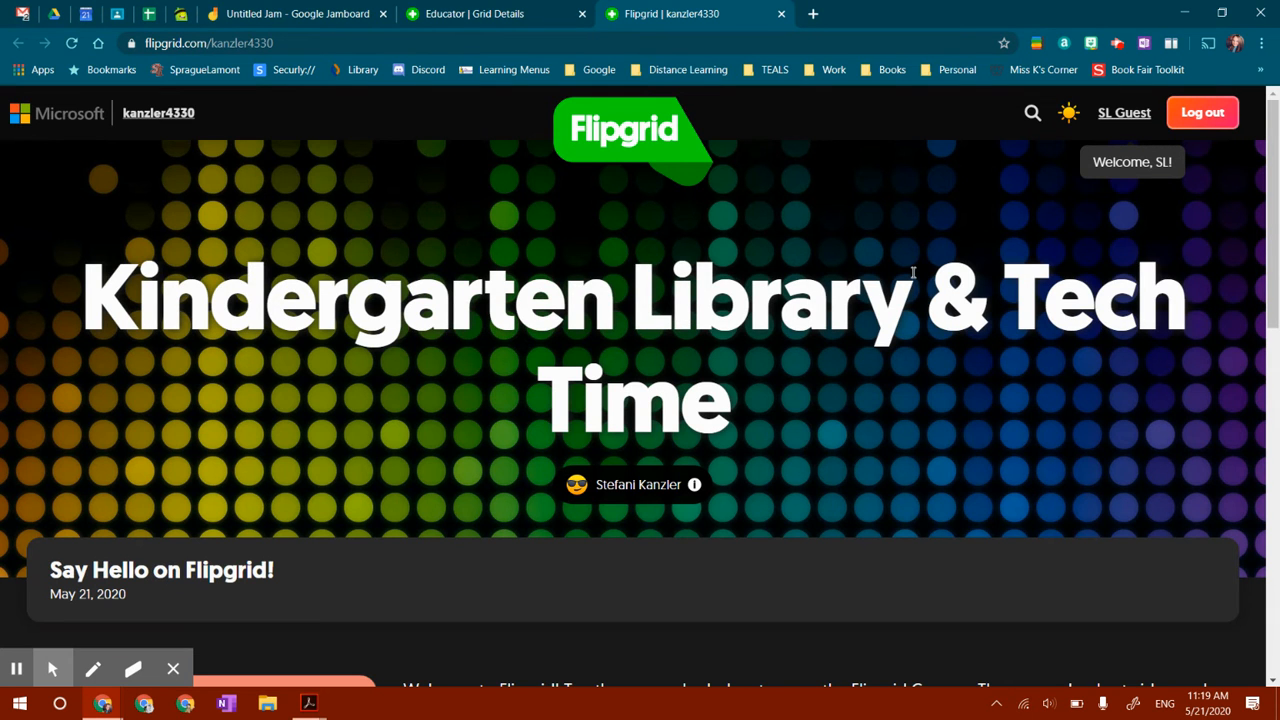
Scroll through the student view to examine the welcome topic and its responses area
scroll(553, 430, down, 1)
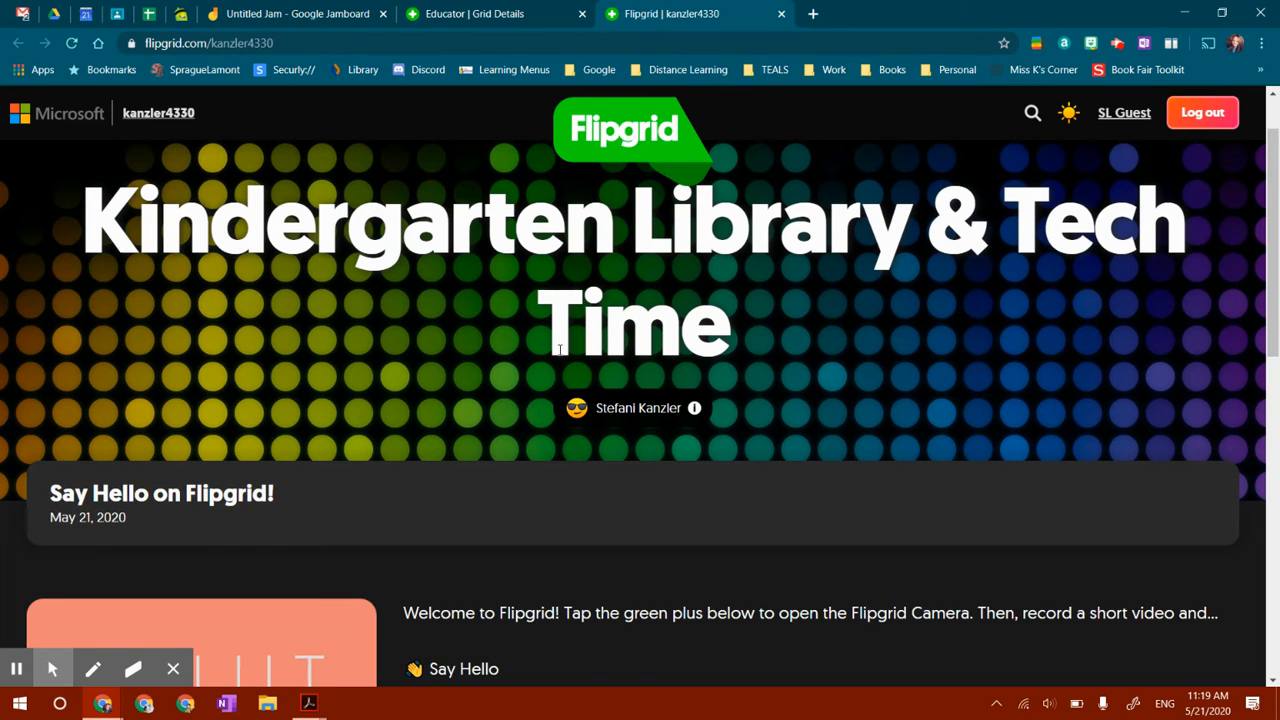
scroll(560, 349, down, 3)
scroll(560, 349, up, 3)
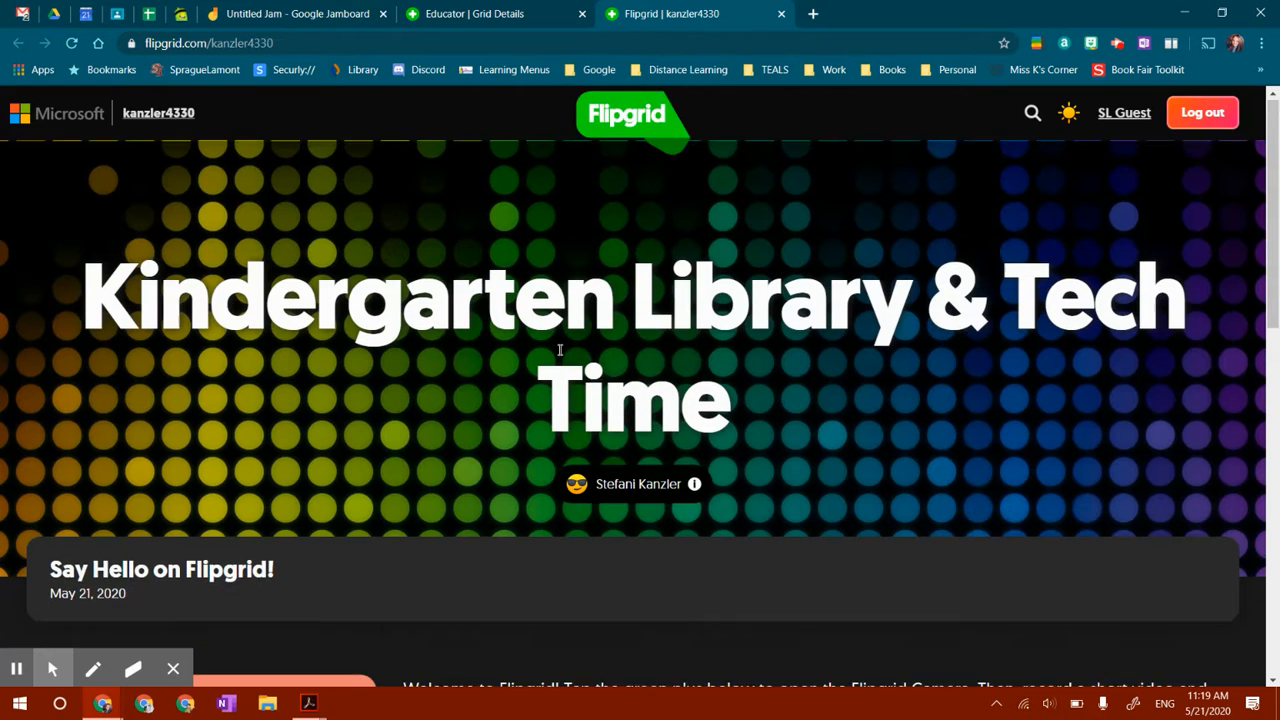
scroll(589, 316, down, 3)
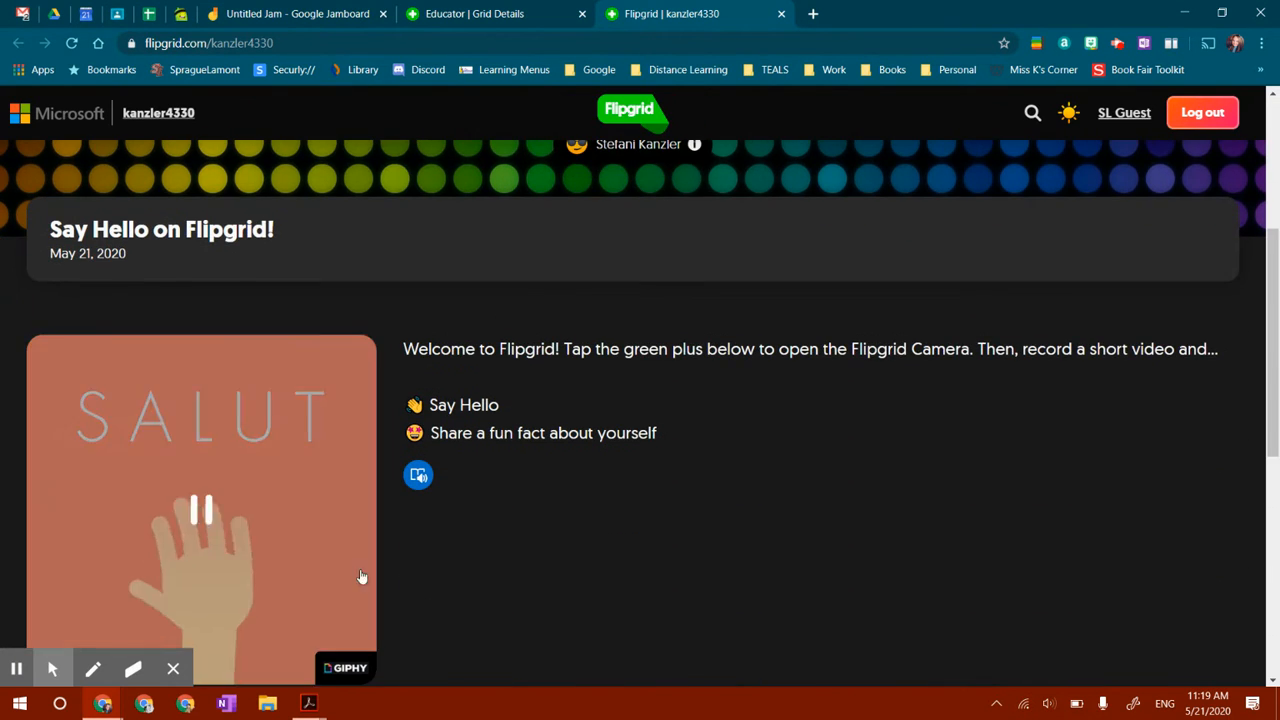
scroll(440, 267, down, 1)
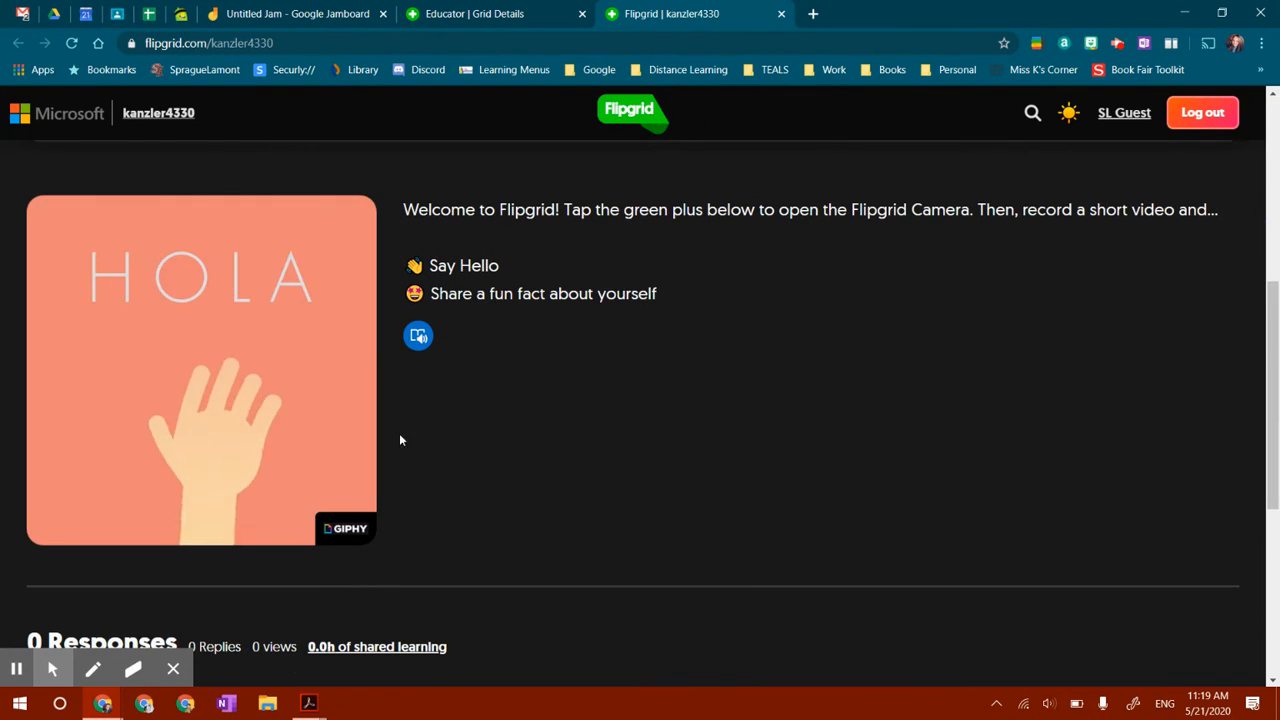
scroll(517, 394, down, 3)
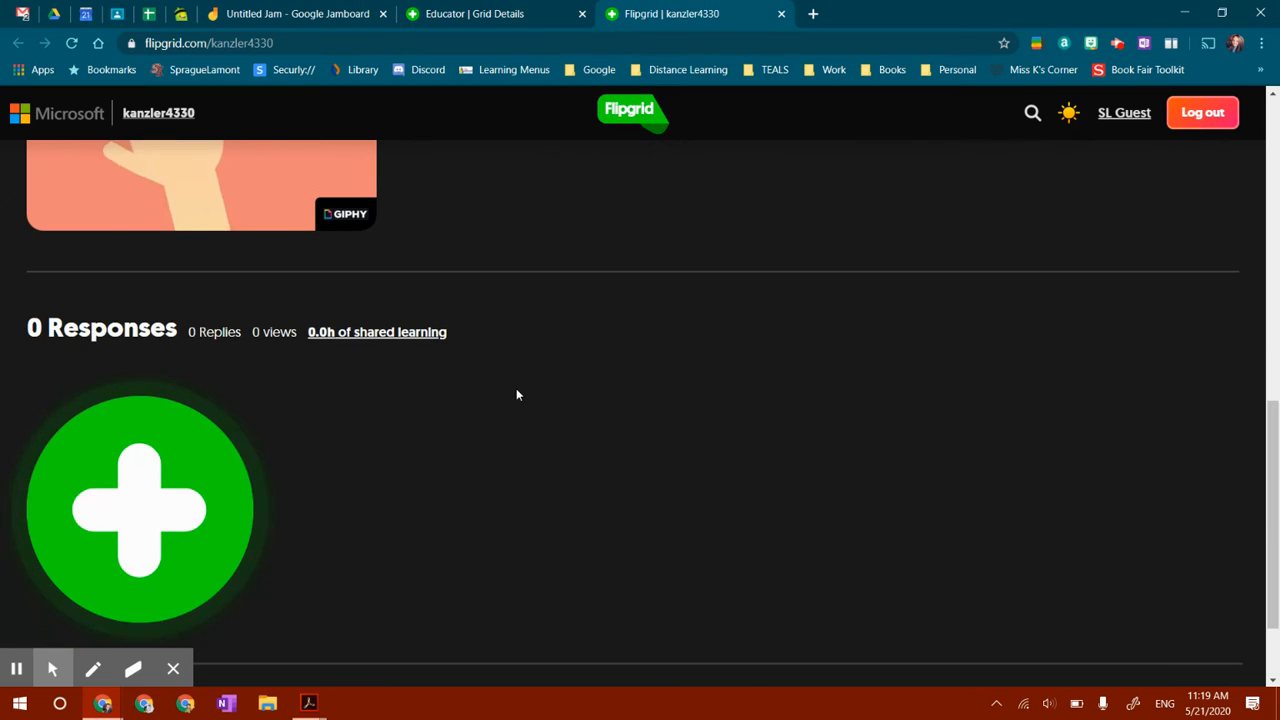
scroll(576, 317, up, 10)
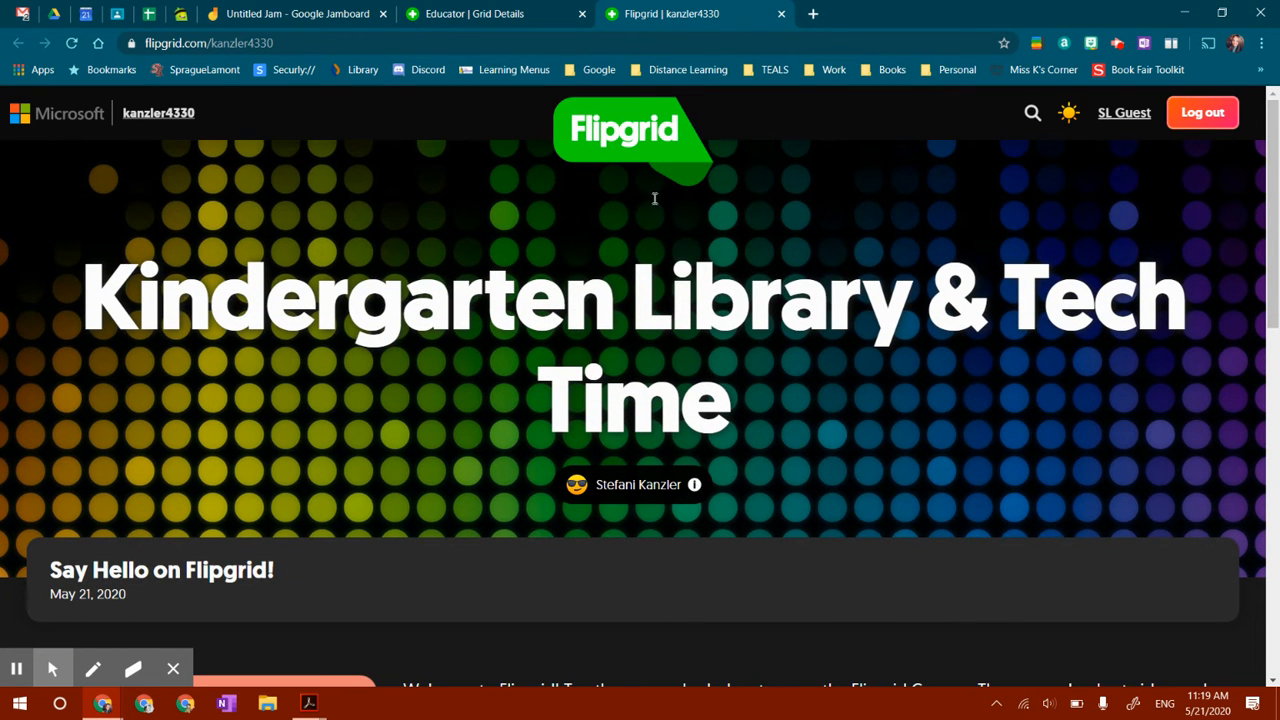
Close the student view tab and return to the grid details
click(783, 14)
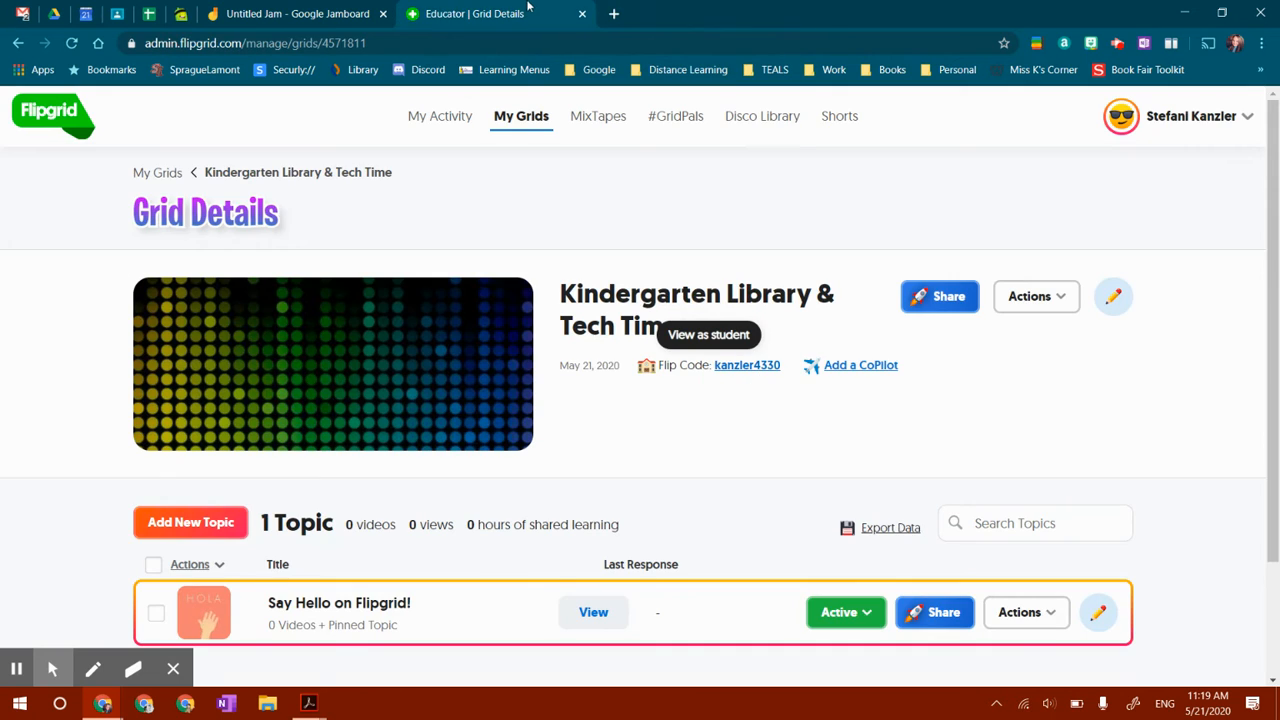
scroll(634, 486, down, 3)
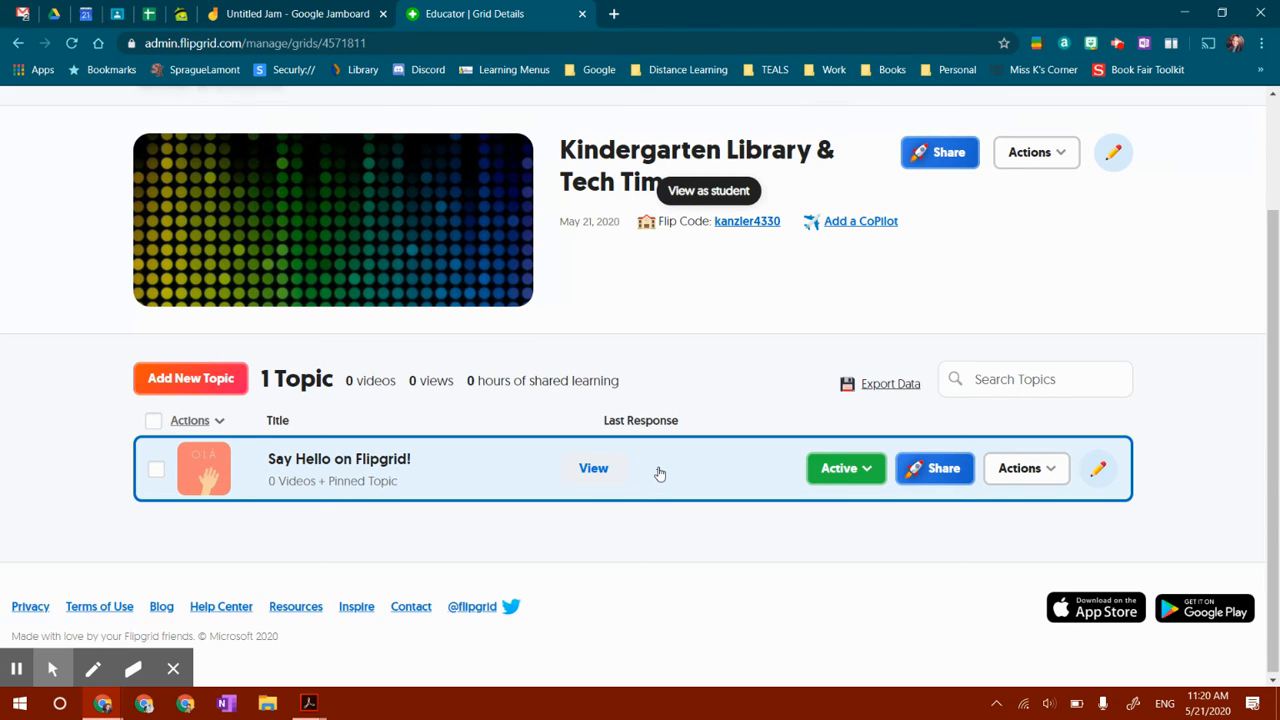
scroll(471, 163, up, 2)
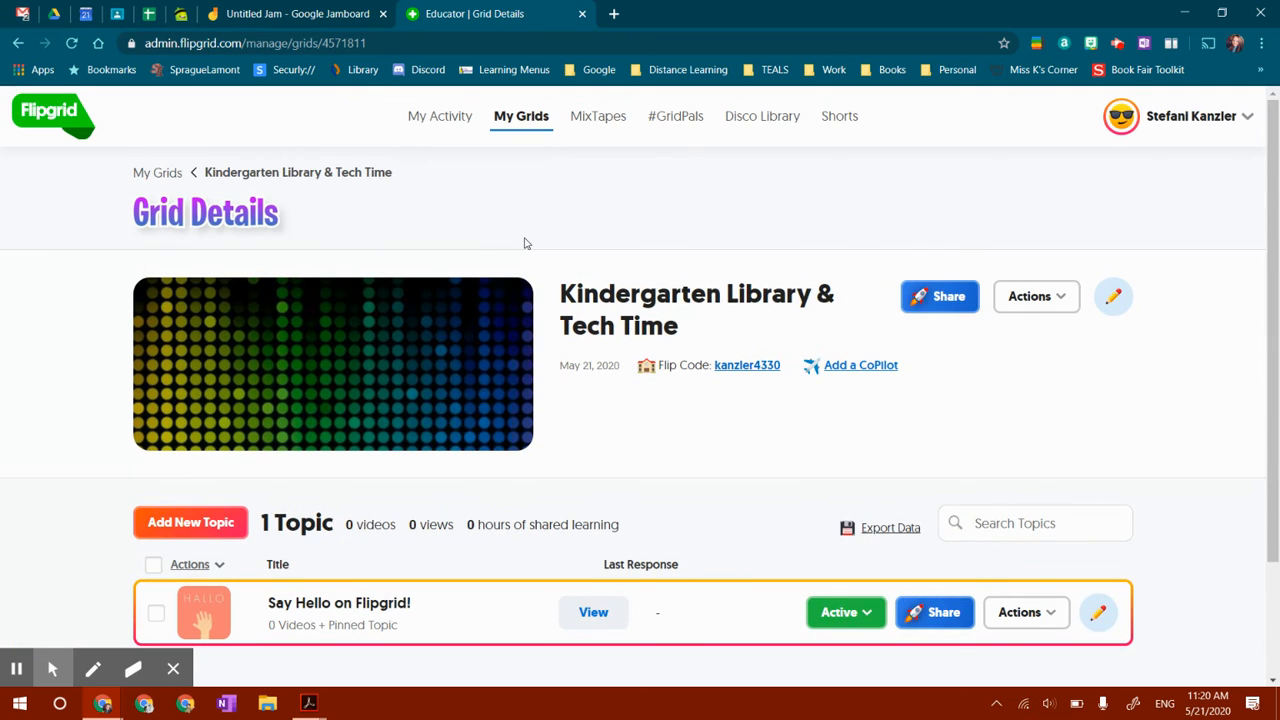
Open the Kindergarten grid's settings, review its email domains, and save with Update Grid
click(521, 116)
scroll(443, 390, down, 3)
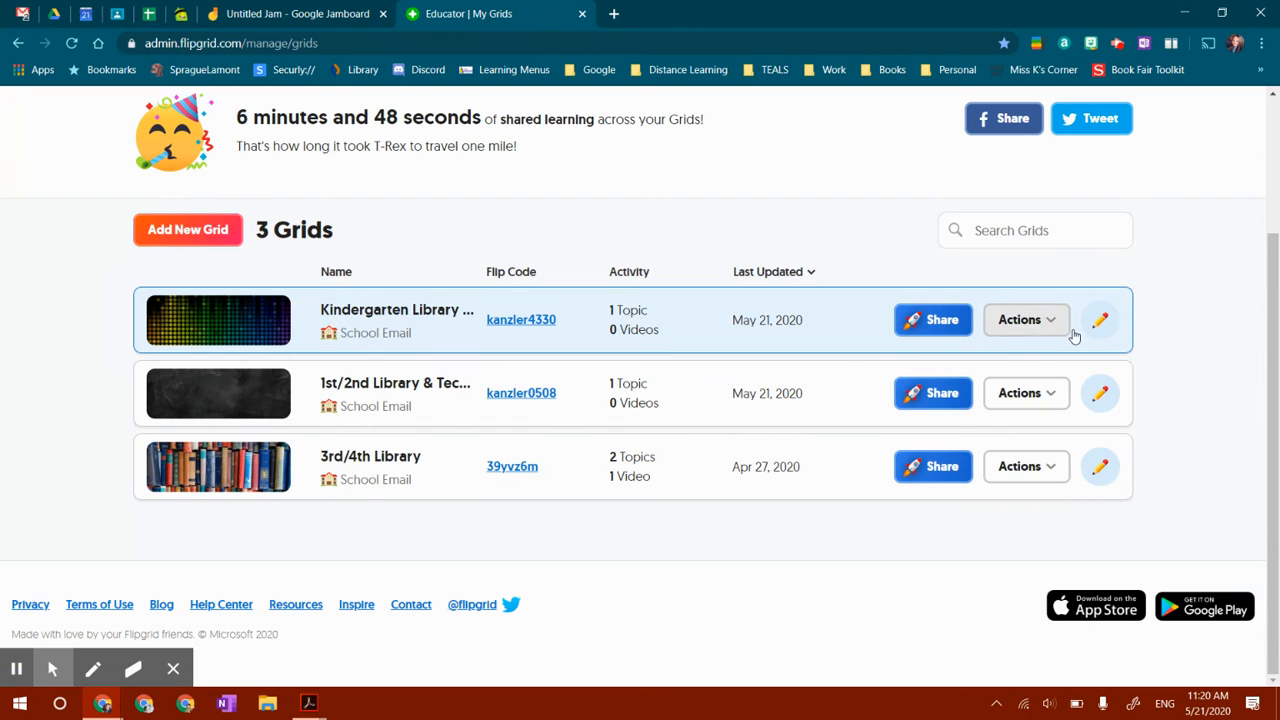
click(1097, 323)
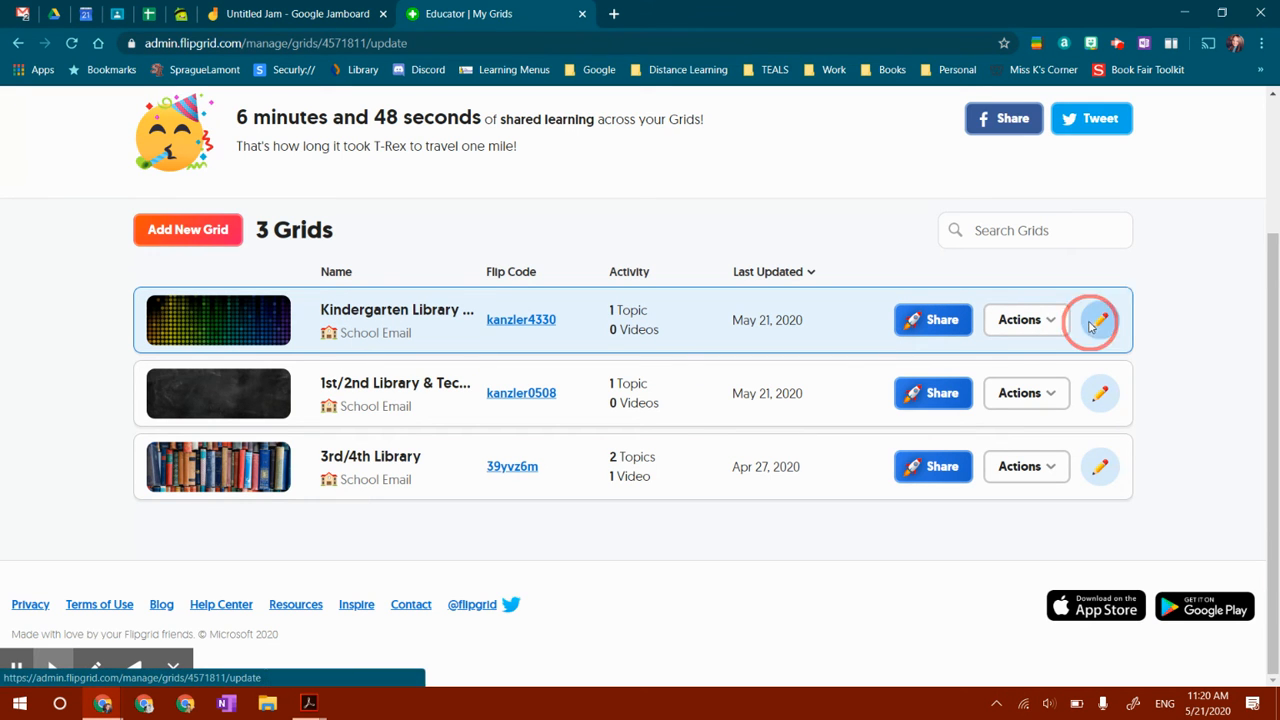
scroll(682, 383, down, 3)
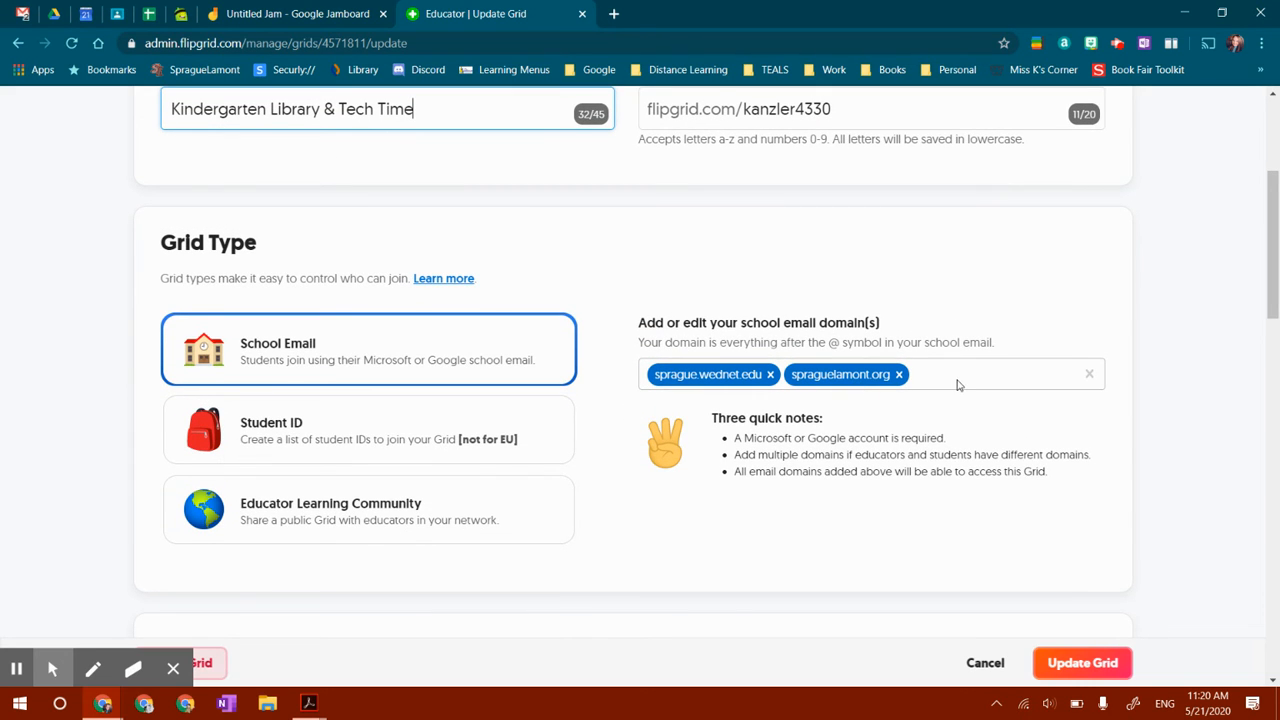
click(1088, 671)
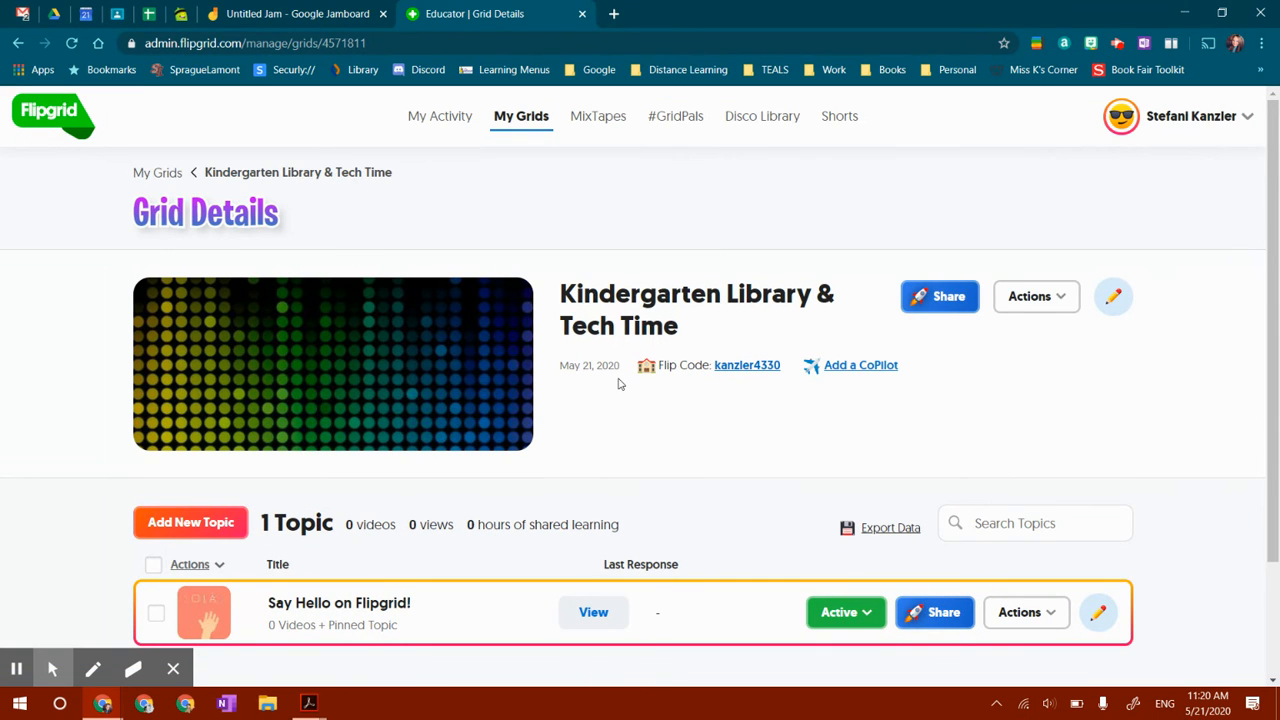
Start a new topic in the grid titled What are you reading right now?
scroll(618, 384, down, 1)
scroll(618, 384, down, 3)
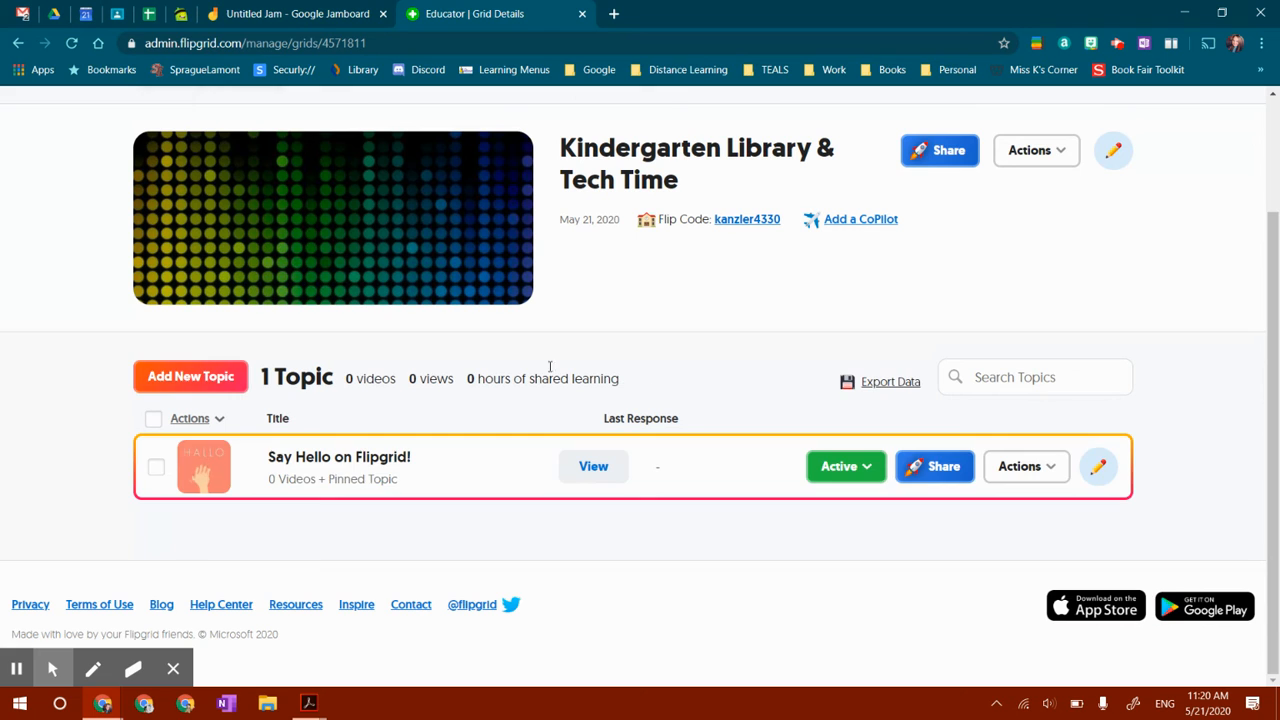
click(197, 383)
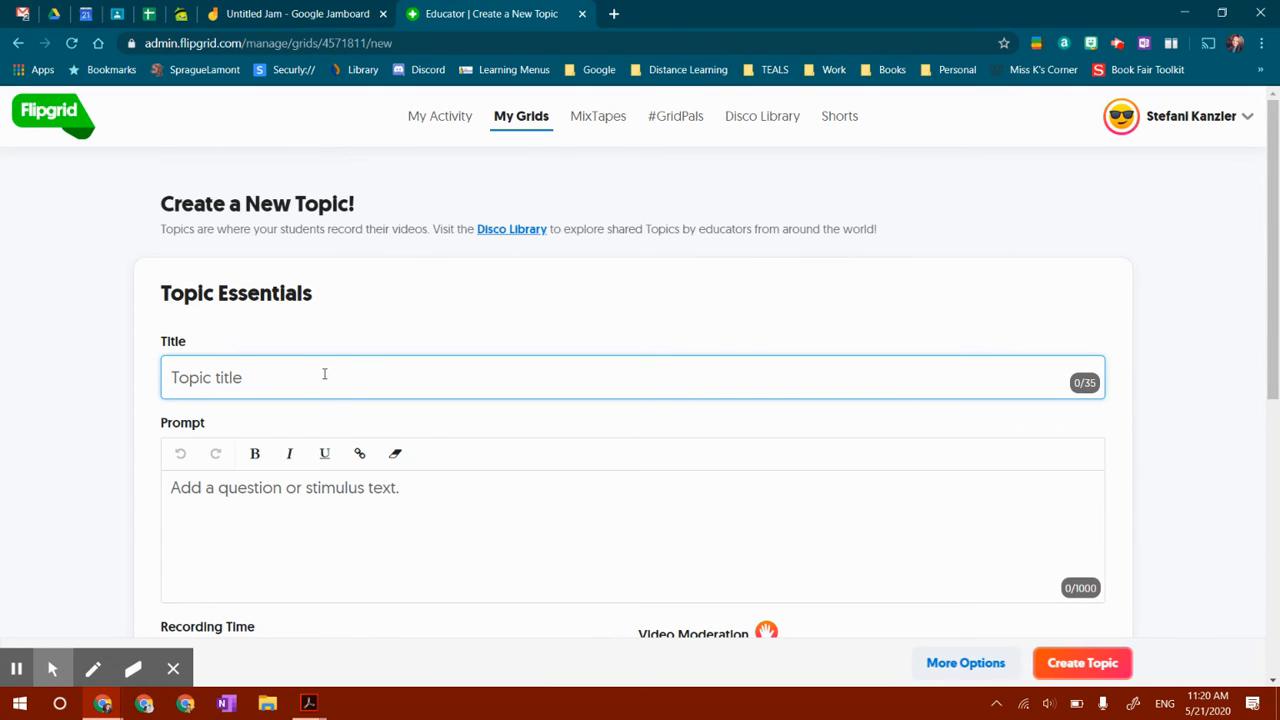
text(What are you reading right now?)
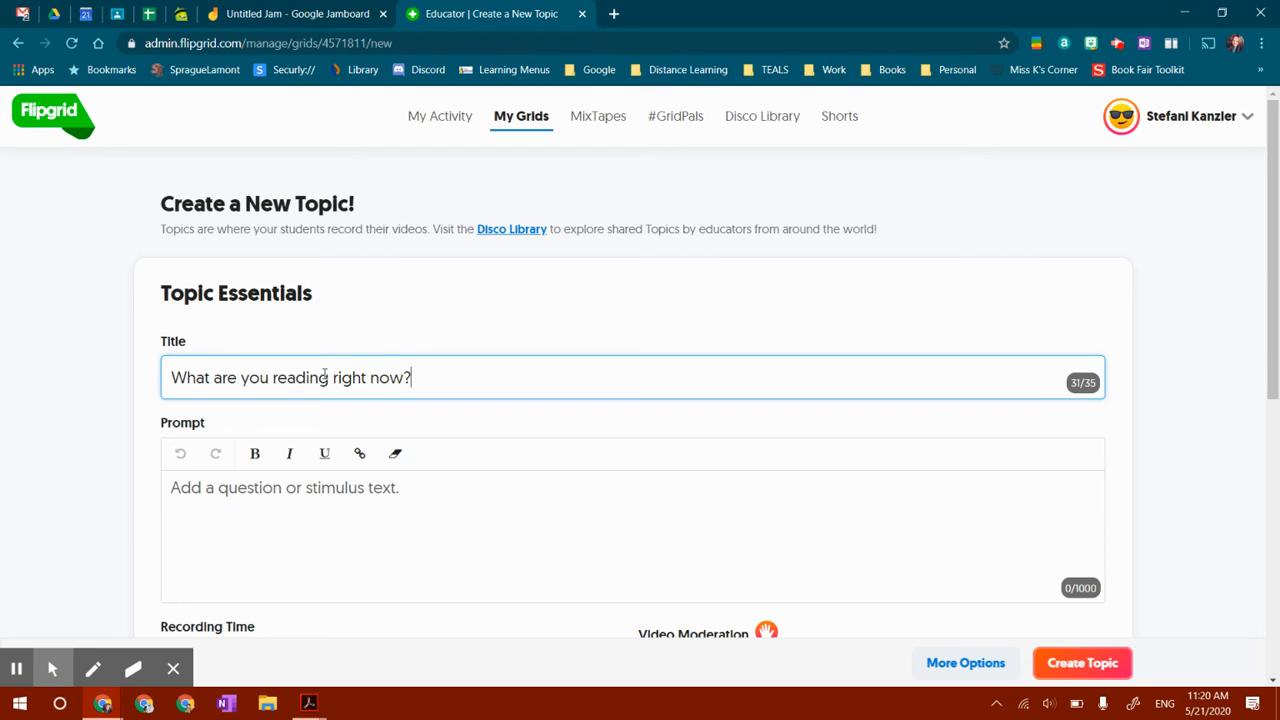
click(286, 487)
Scroll through the new topic's recording time, moderation and focus options
scroll(285, 487, down, 3)
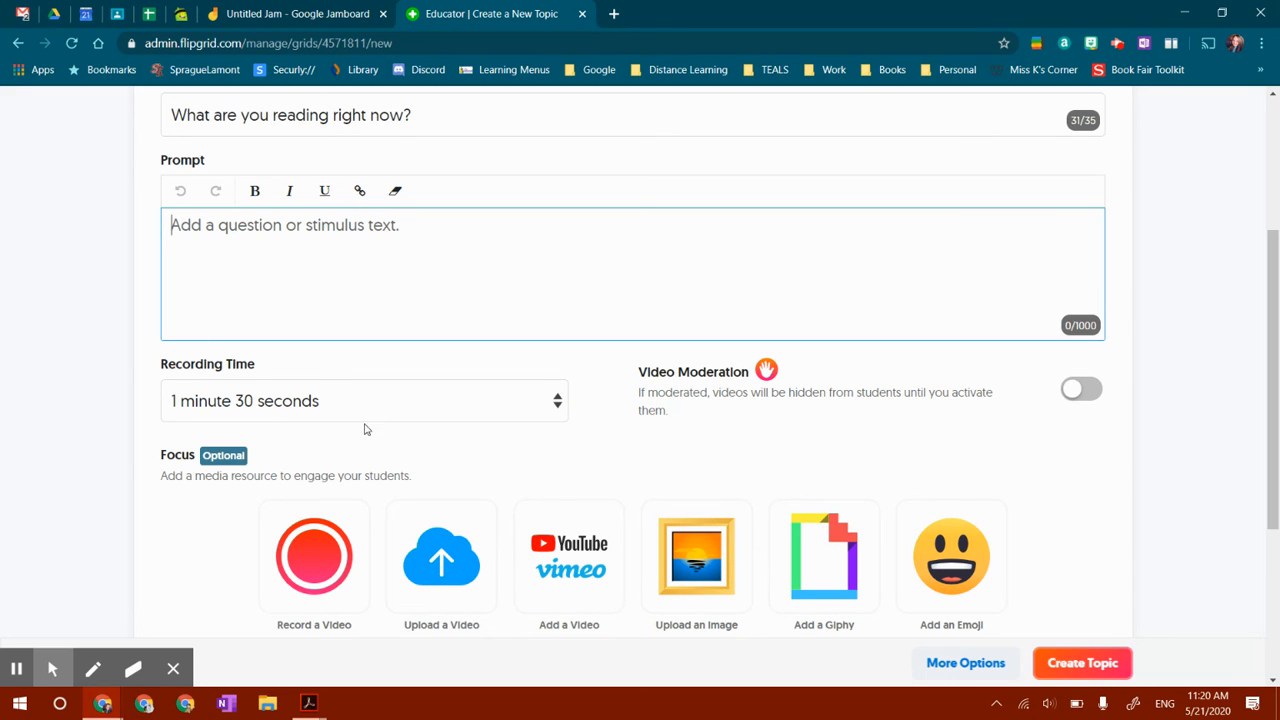
scroll(598, 395, down, 3)
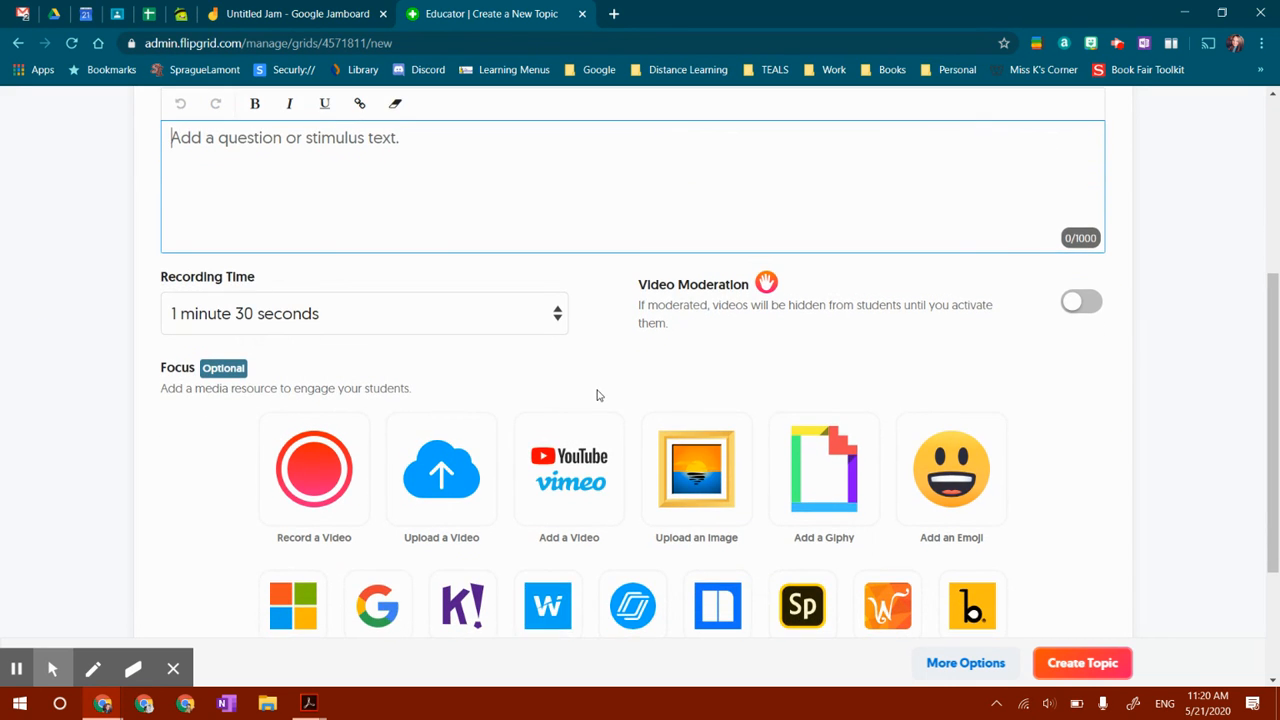
scroll(1108, 557, down, 1)
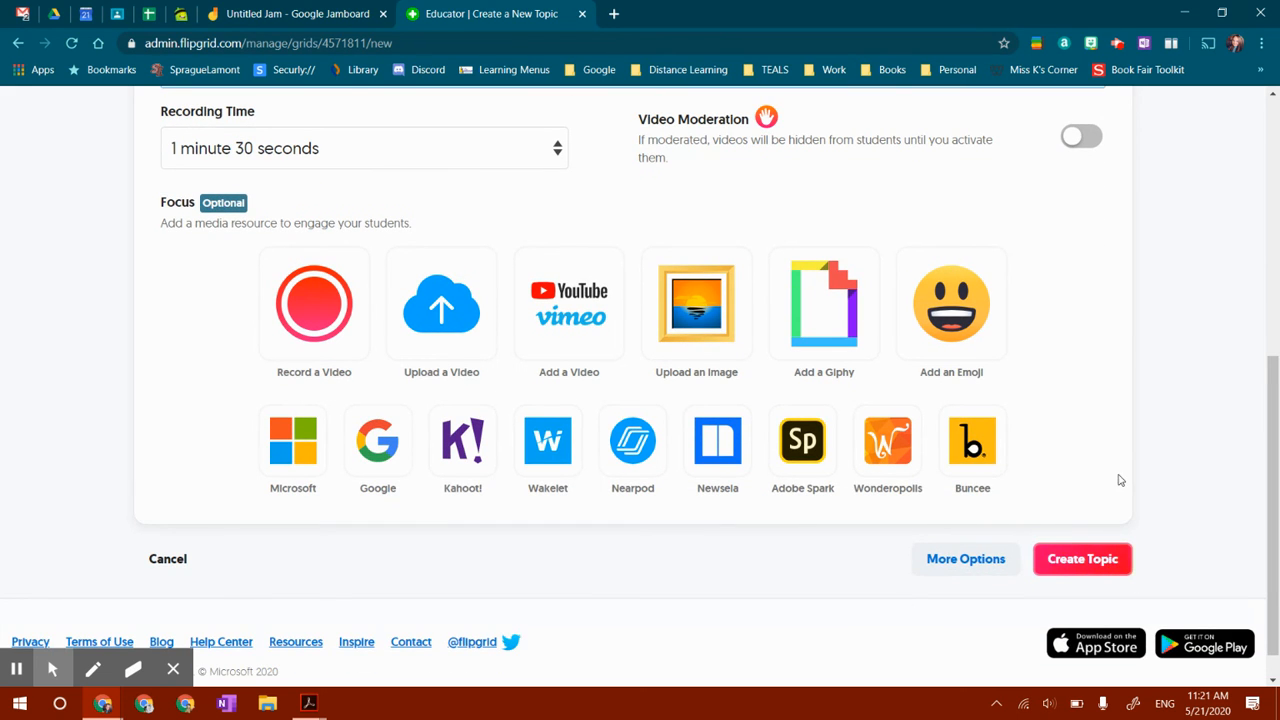
scroll(1120, 481, up, 5)
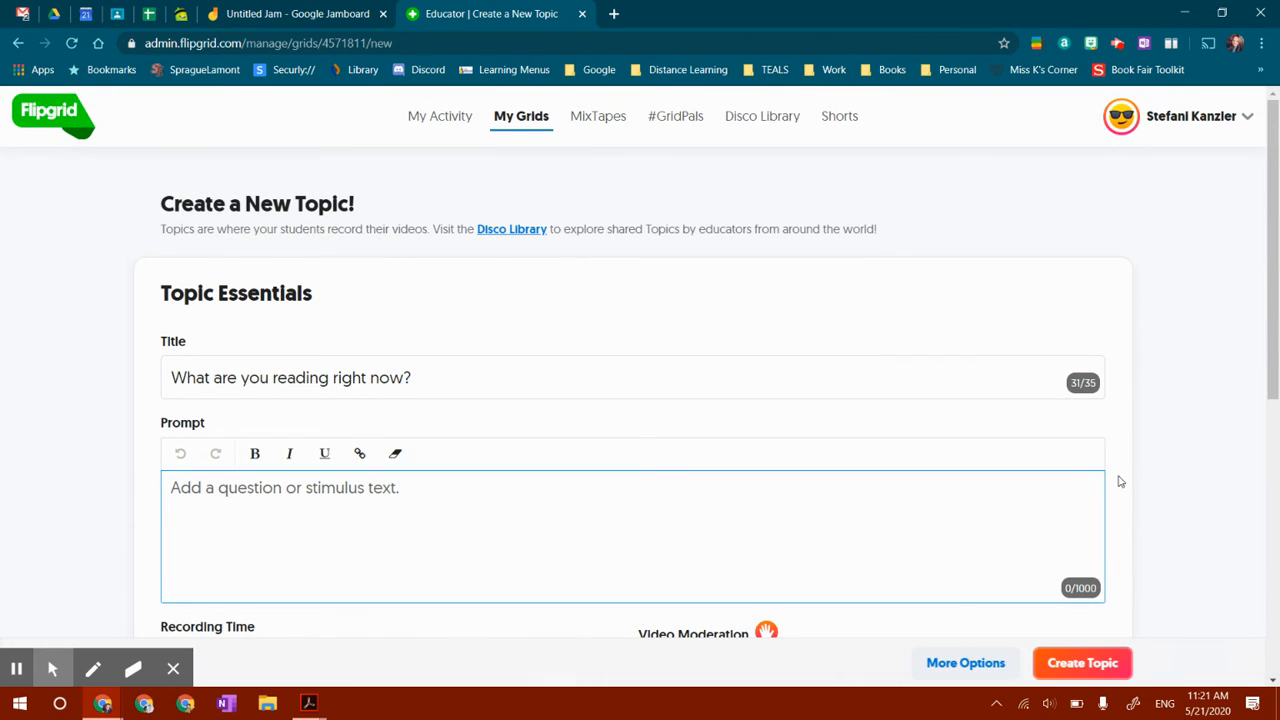
Return to the My Grids list without creating the topic
click(504, 122)
scroll(420, 300, down, 2)
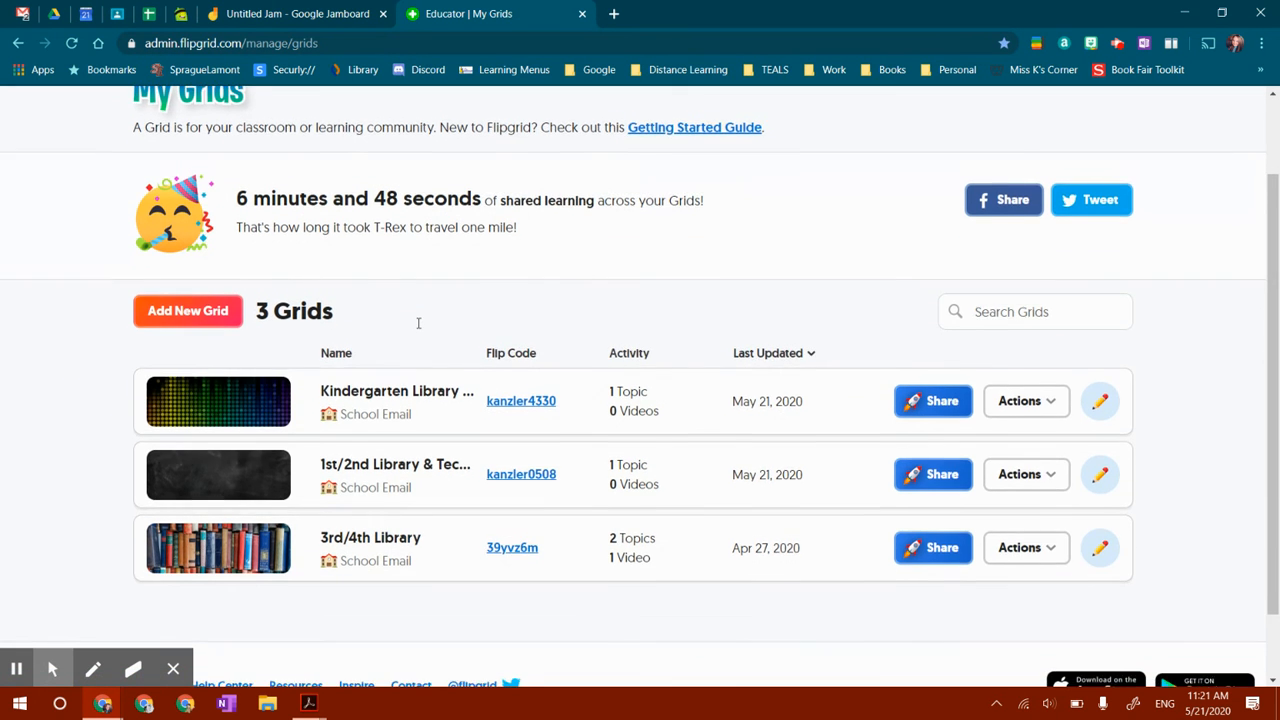